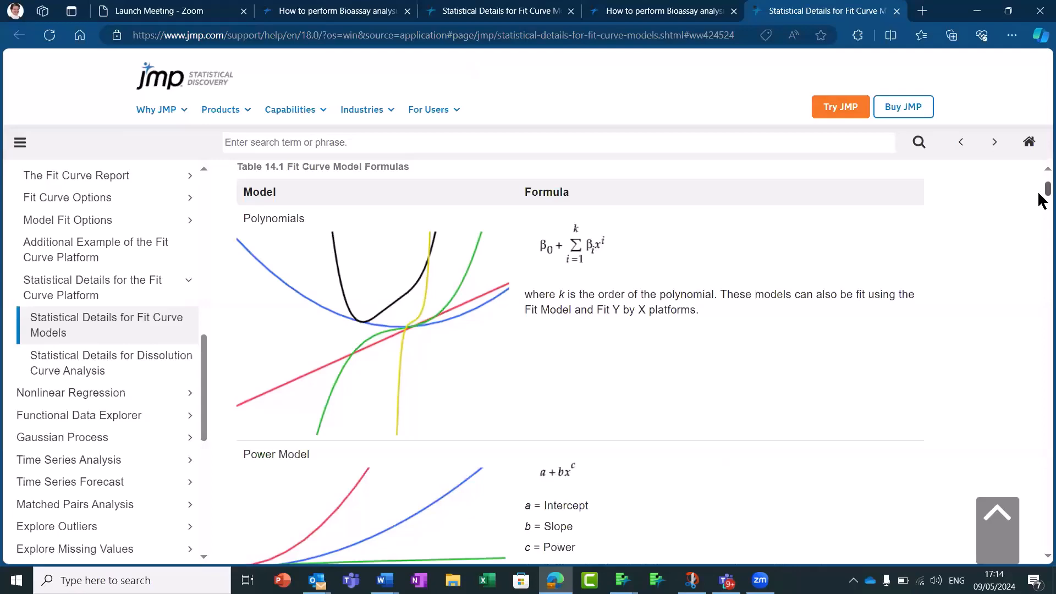
Review the Fit Curve model formulas from the polynomials through the Logistic 4P models and return to the JMP journal.
left_click_drag(1039, 194, 1040, 203)
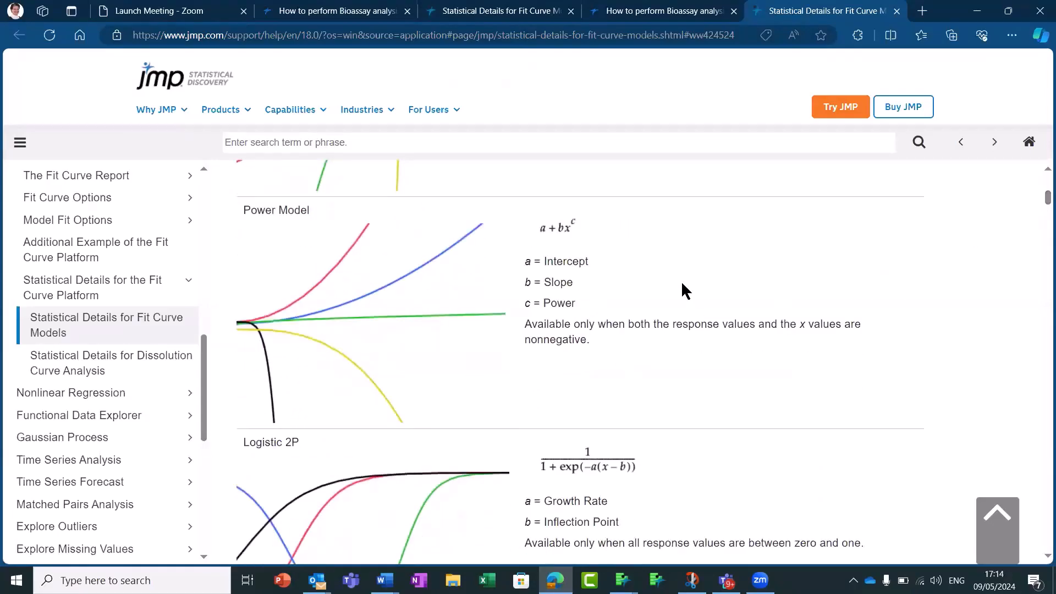
left_click_drag(1045, 200, 1039, 235)
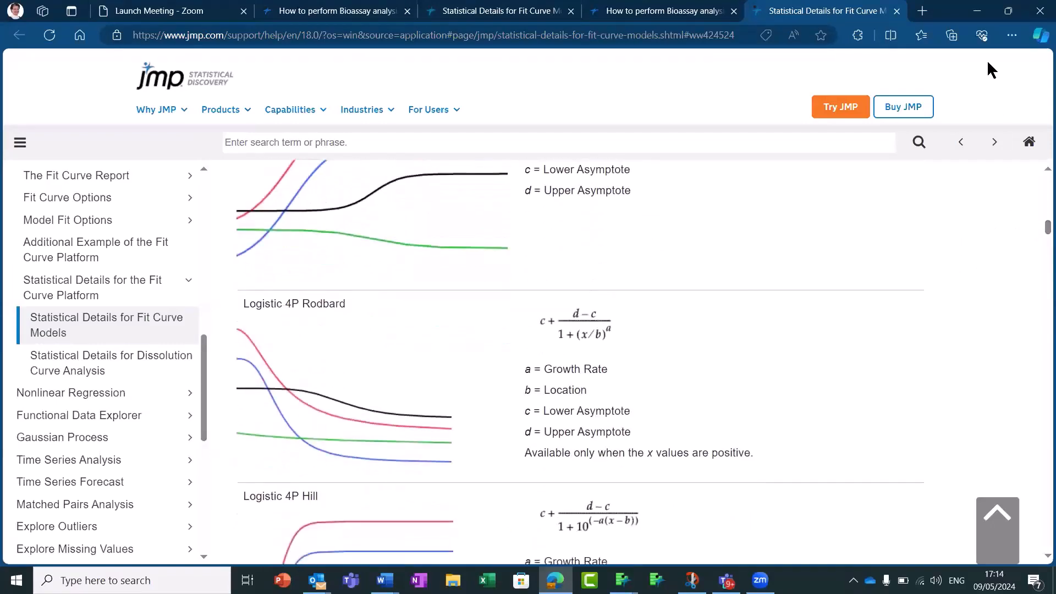
left_click(980, 17)
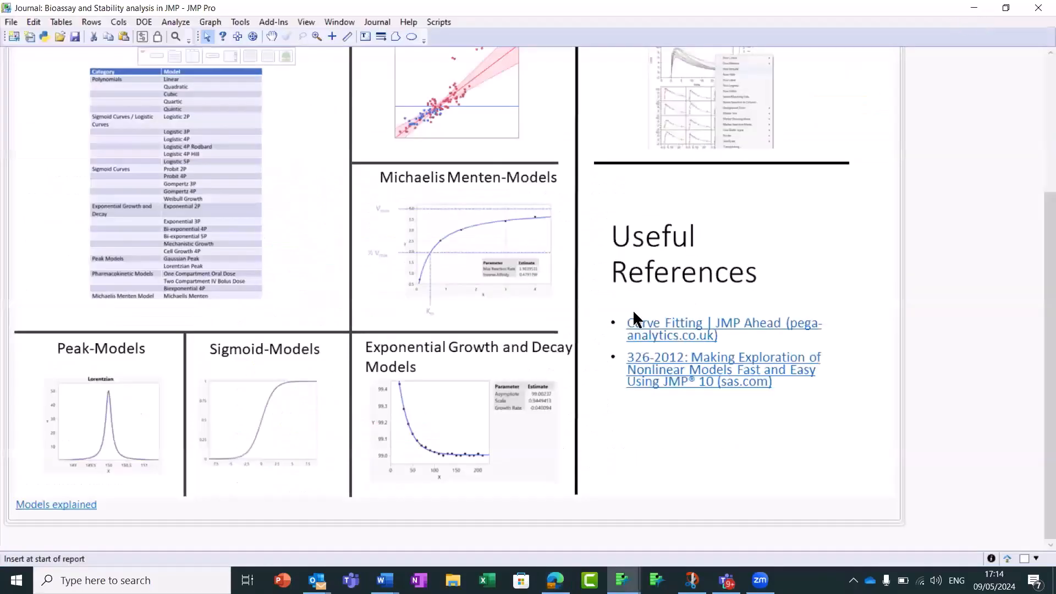
Show the journal's Parallelism Test page and expand its "What is Parallelism Test?" section.
scroll(461, 407, "up", 5)
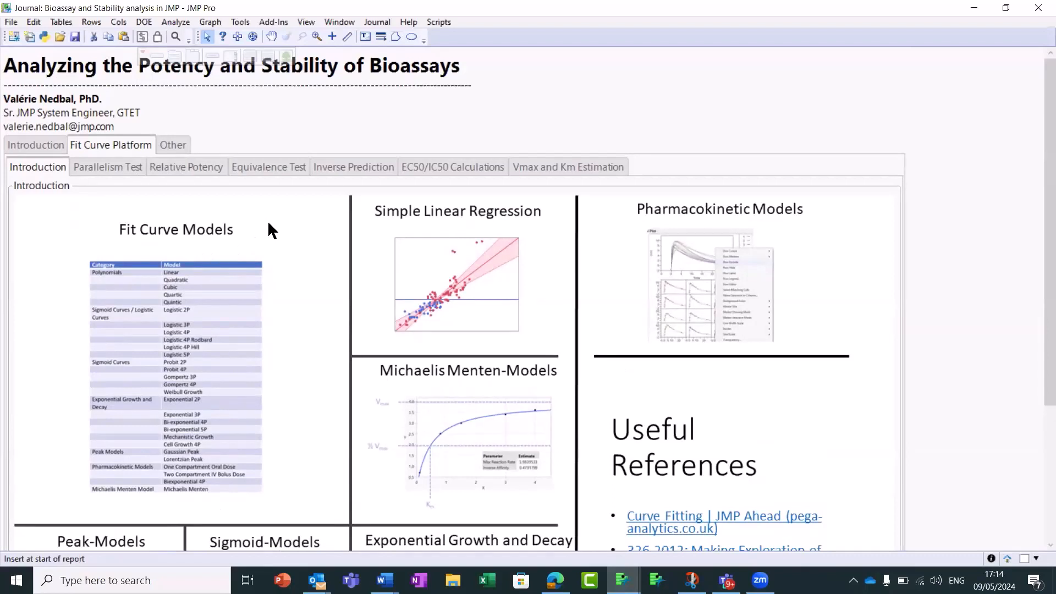
scroll(267, 220, "down", 1)
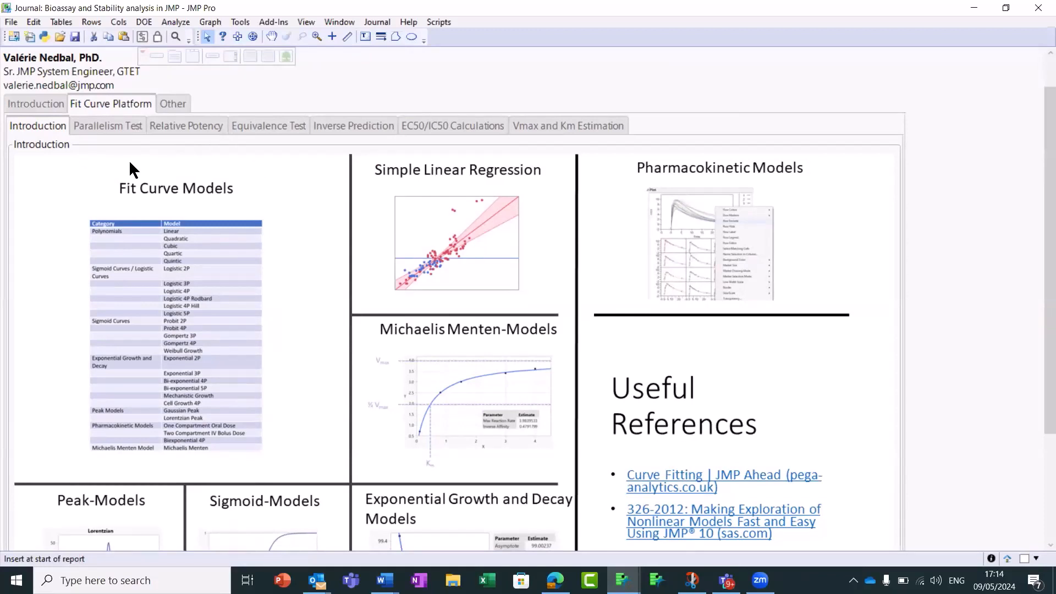
scroll(128, 159, "down", 1)
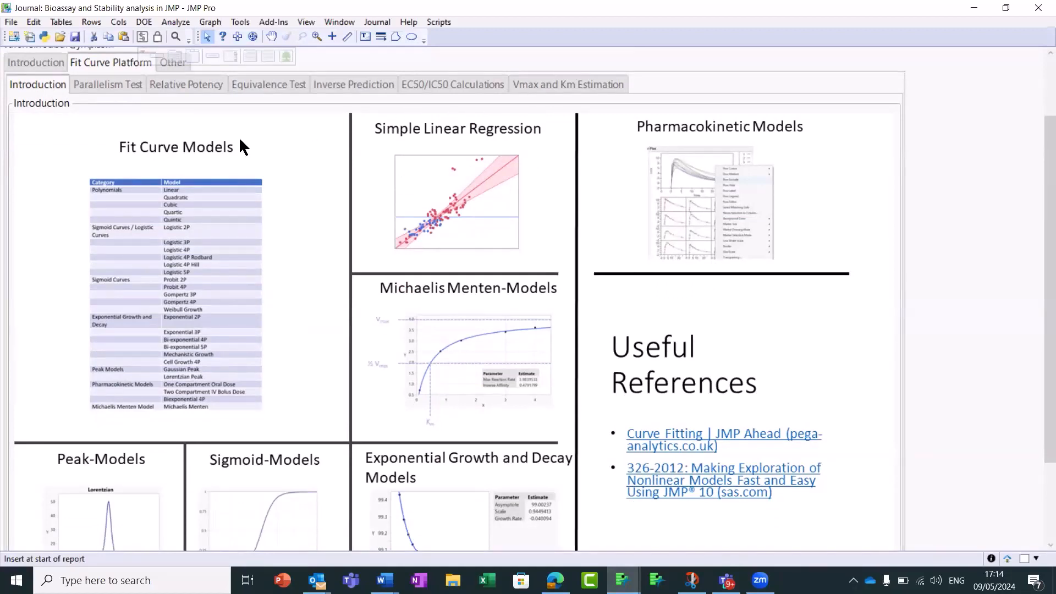
left_click(102, 88)
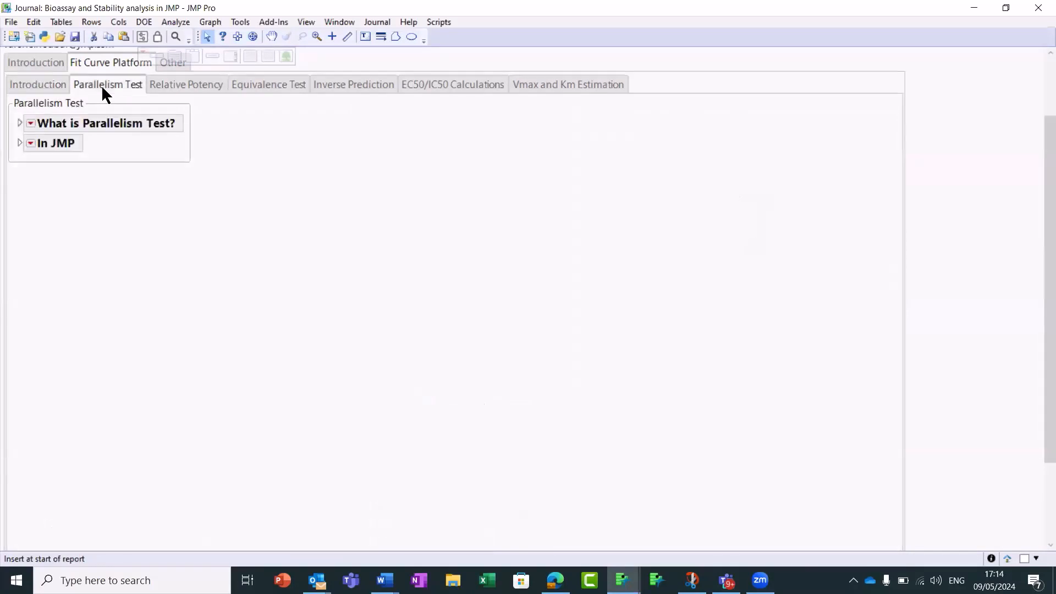
left_click(19, 123)
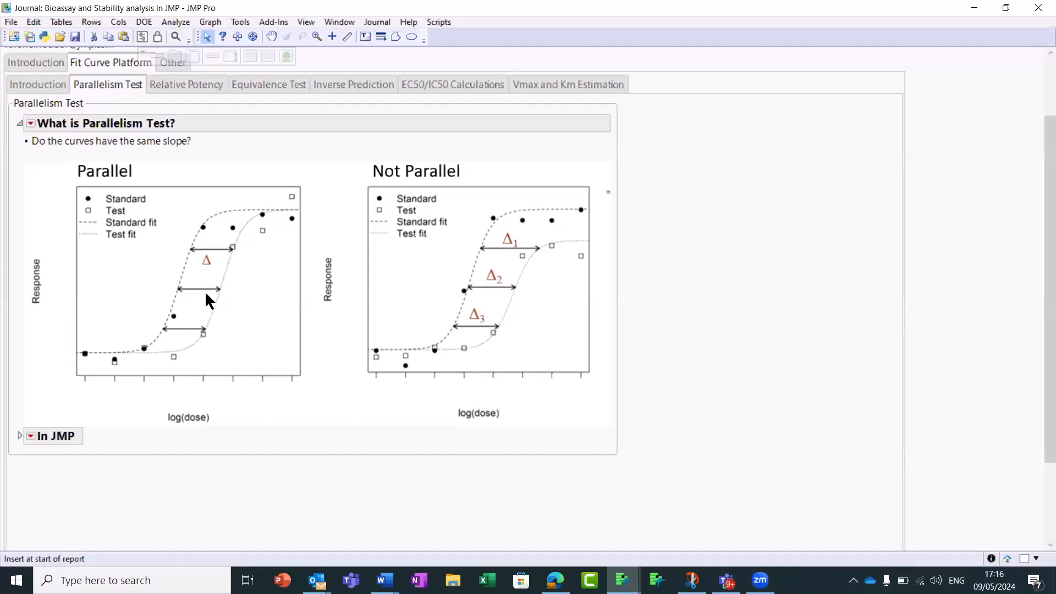
Open the Bioassay data table from the journal's "In JMP" section and show the column header graphs.
left_click(20, 438)
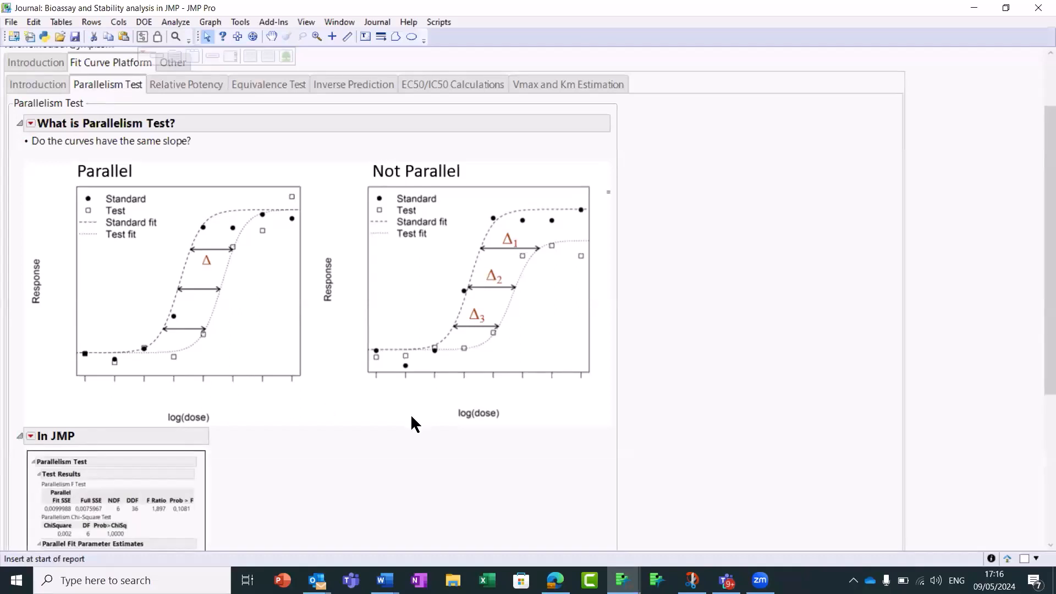
scroll(413, 424, "down", 1)
scroll(414, 424, "down", 4)
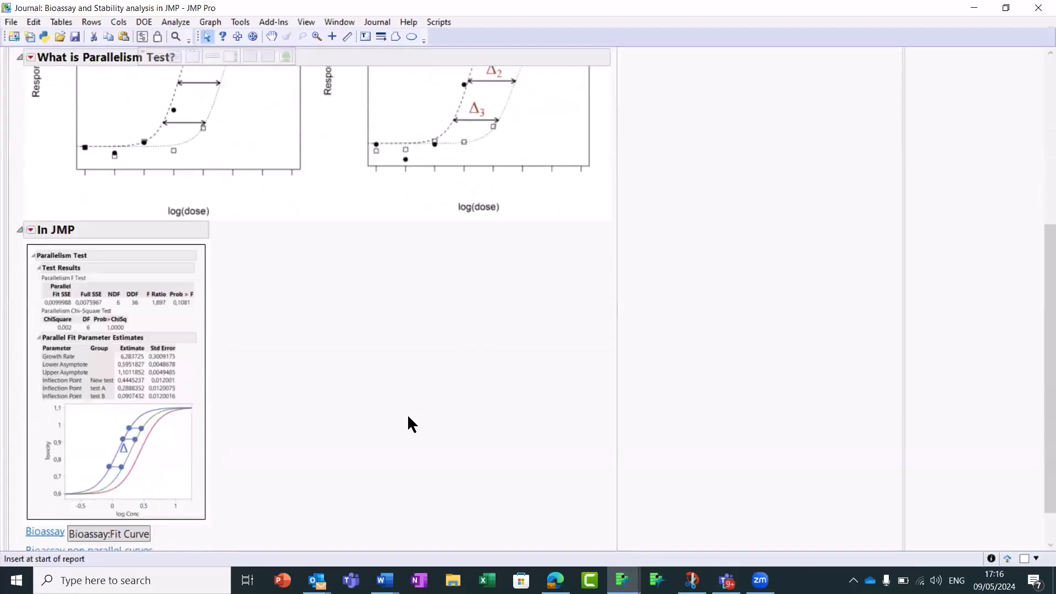
scroll(412, 424, "down", 1)
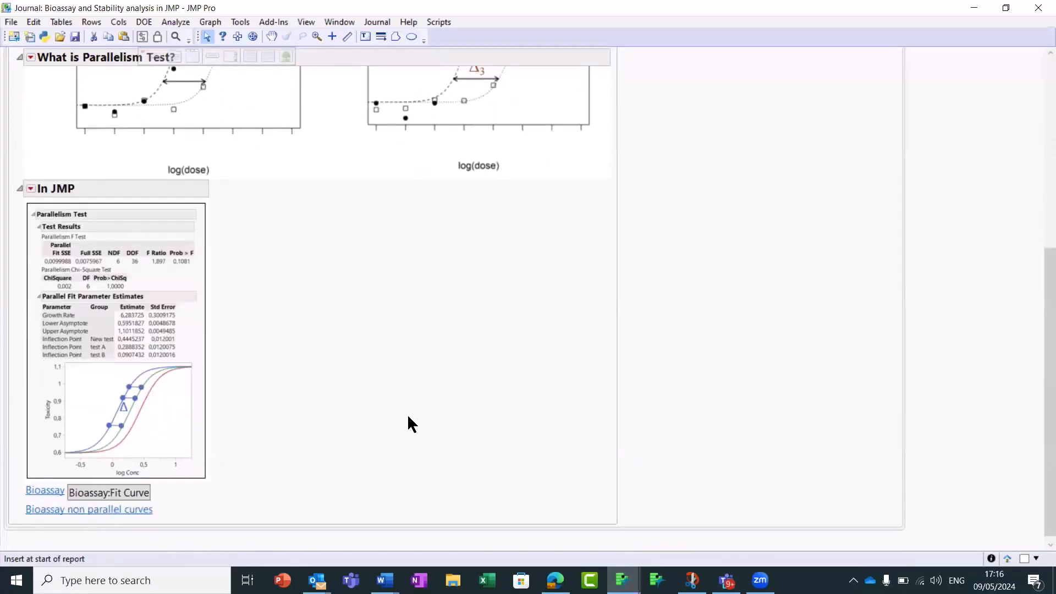
left_click(40, 493)
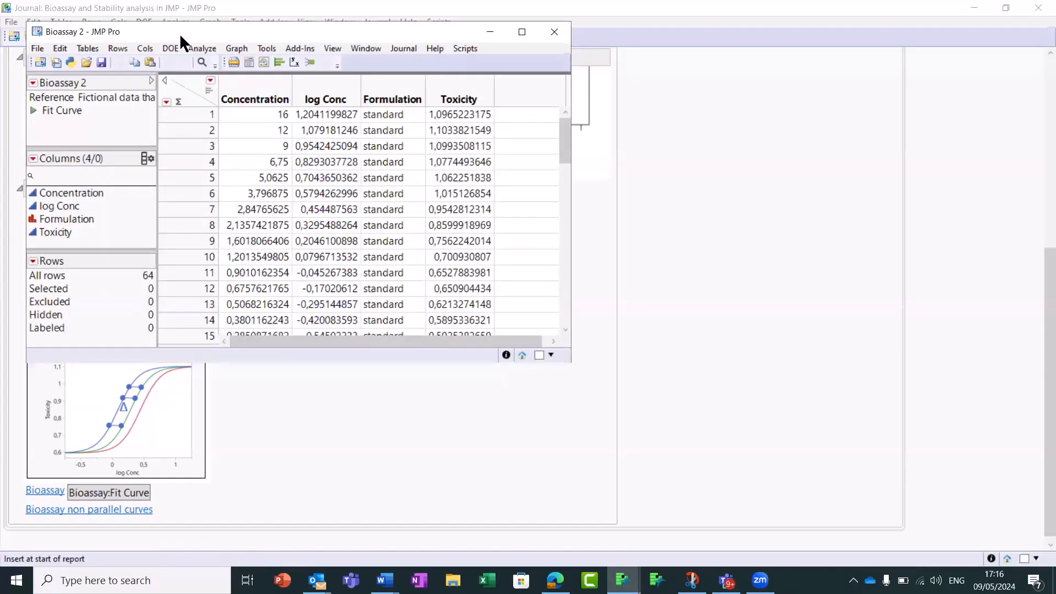
left_click_drag(179, 33, 290, 147)
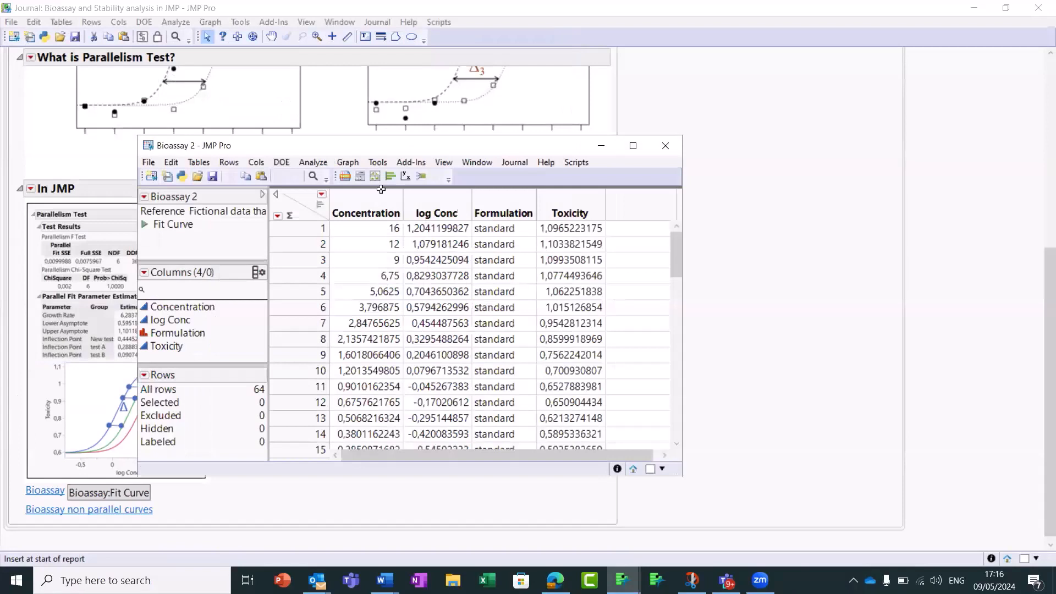
left_click(321, 204)
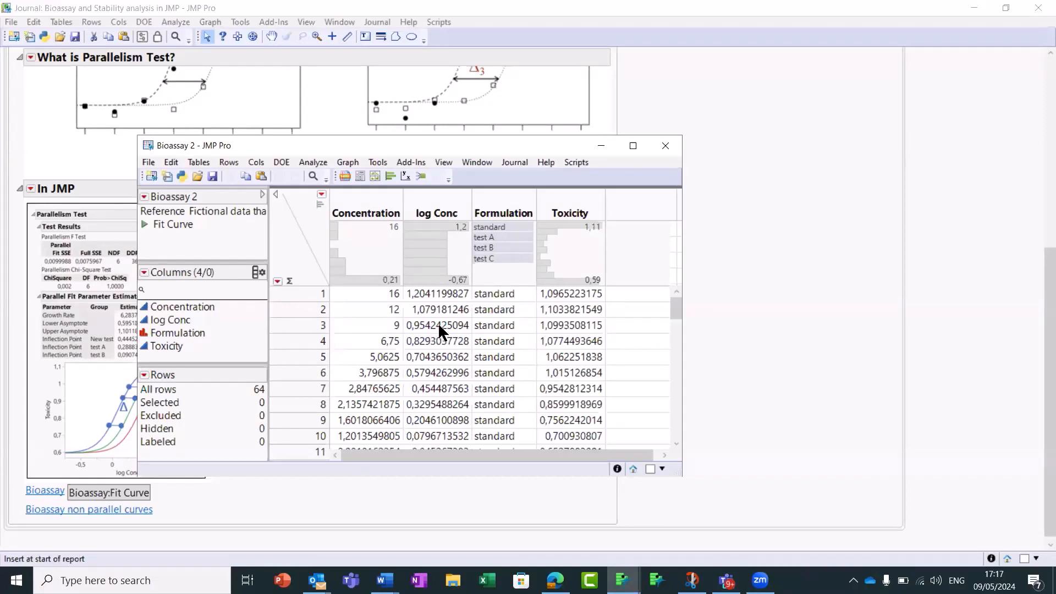
Create a Graph Builder plot with log Conc on the X axis and Toxicity on the Y axis.
left_click(347, 162)
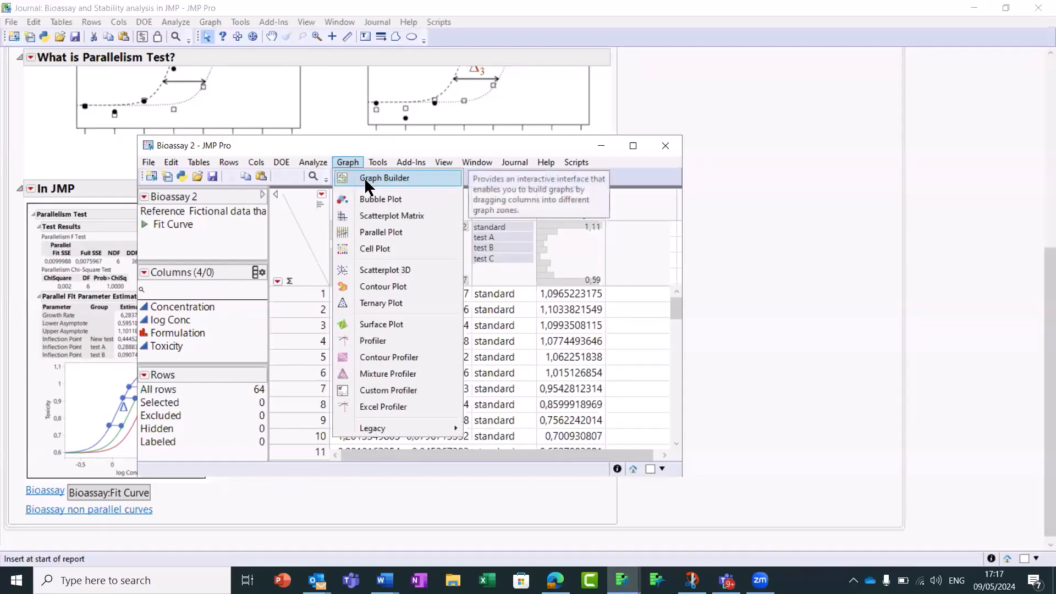
left_click(364, 178)
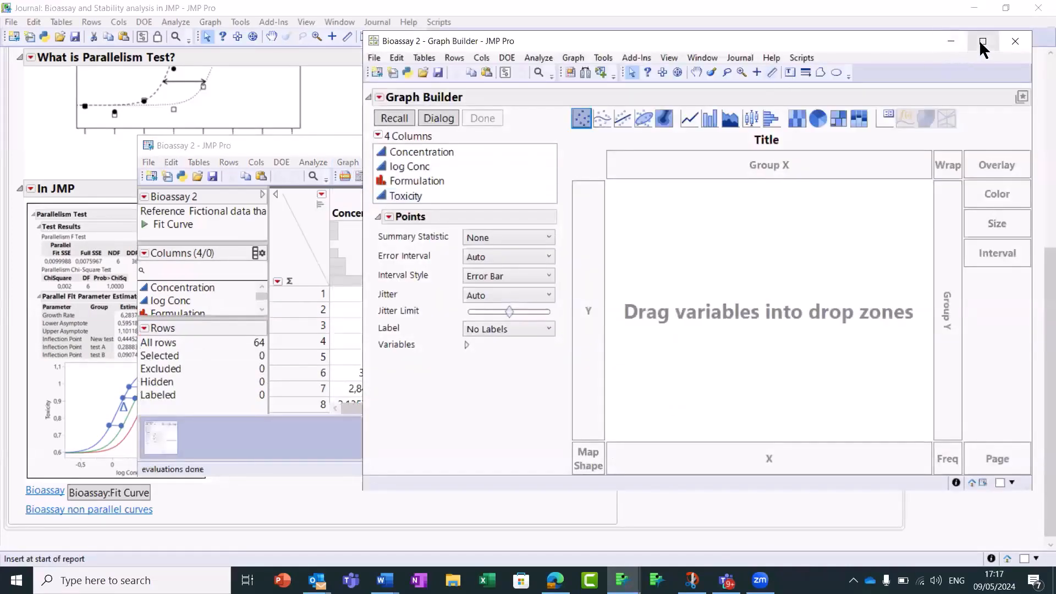
left_click(978, 44)
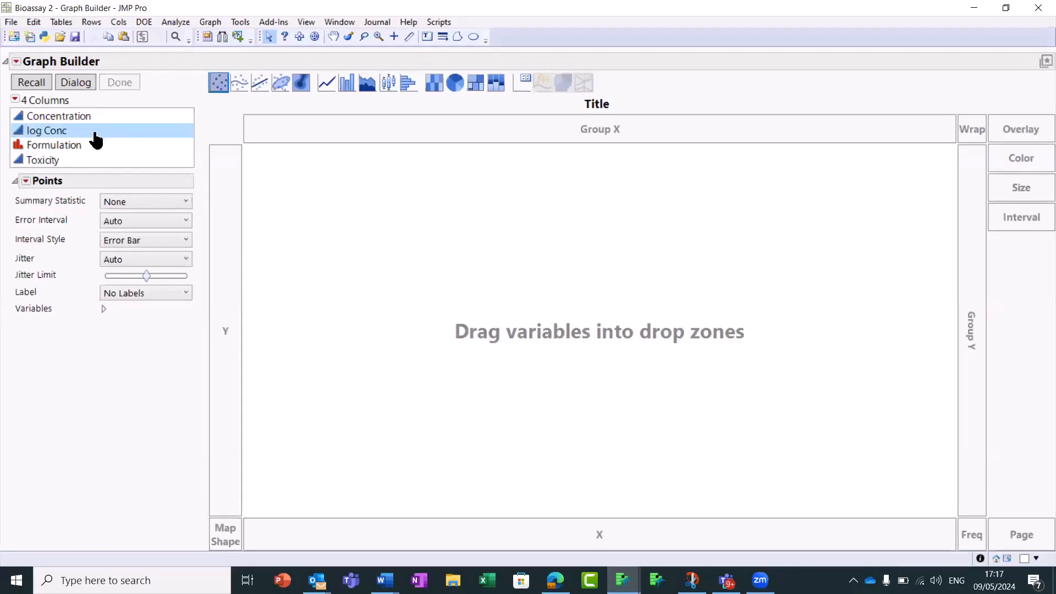
left_click(66, 134)
left_click_drag(66, 134, 402, 534)
left_click_drag(403, 534, 404, 535)
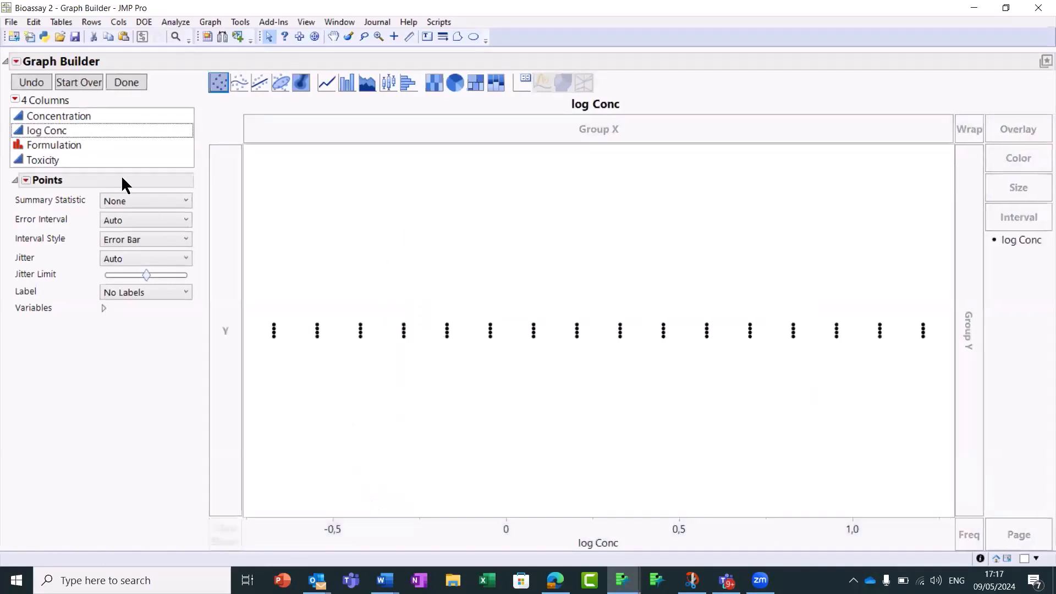
left_click(85, 162)
left_click_drag(84, 165, 225, 268)
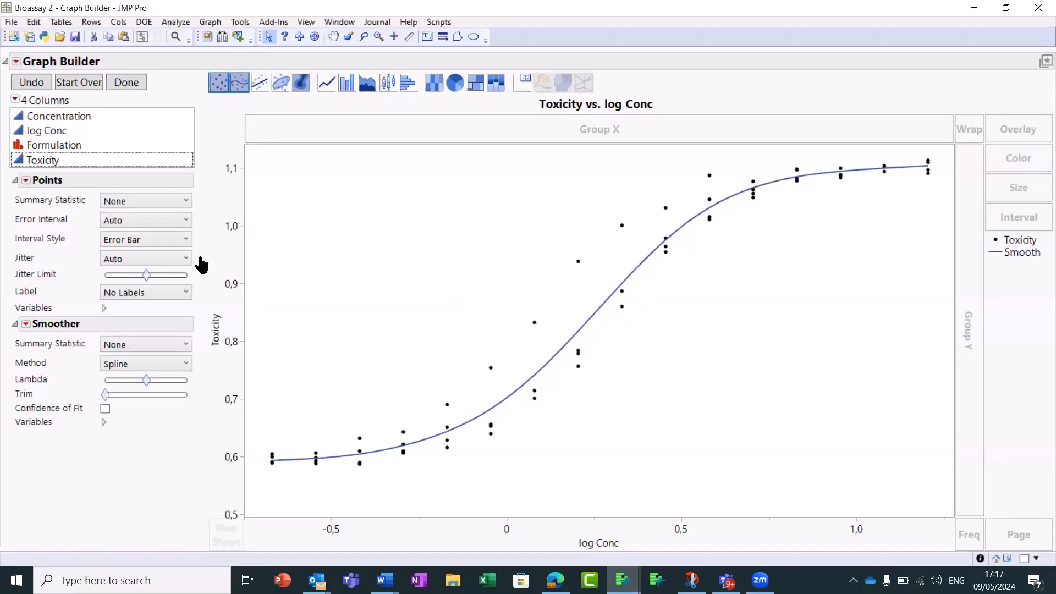
Preview Formulation as the Group X variable and assign it as the plot's Overlay variable.
left_click(82, 148)
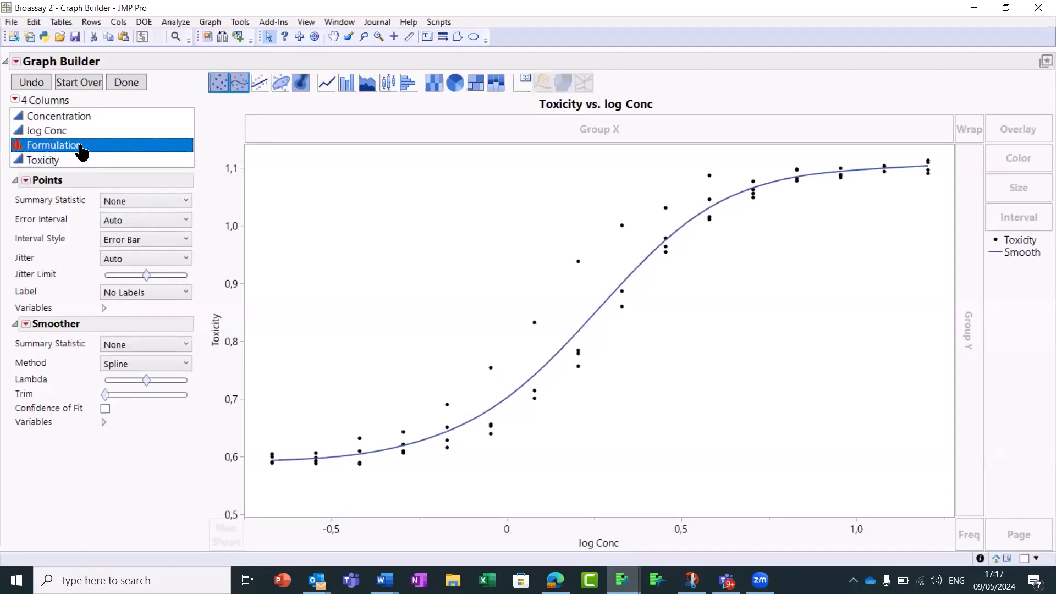
left_click_drag(81, 151, 324, 137)
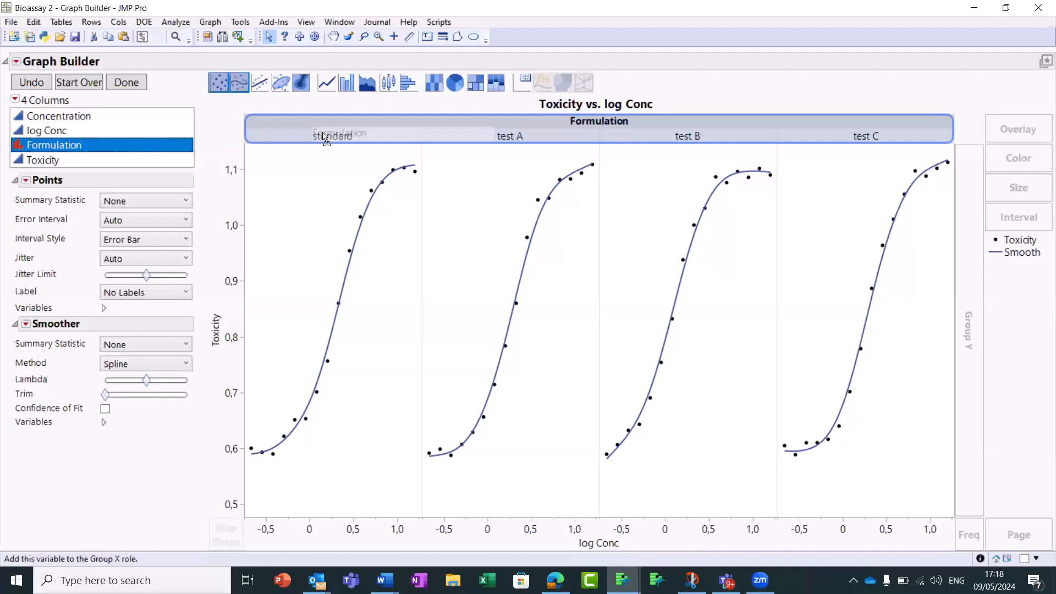
left_click_drag(325, 137, 1010, 143)
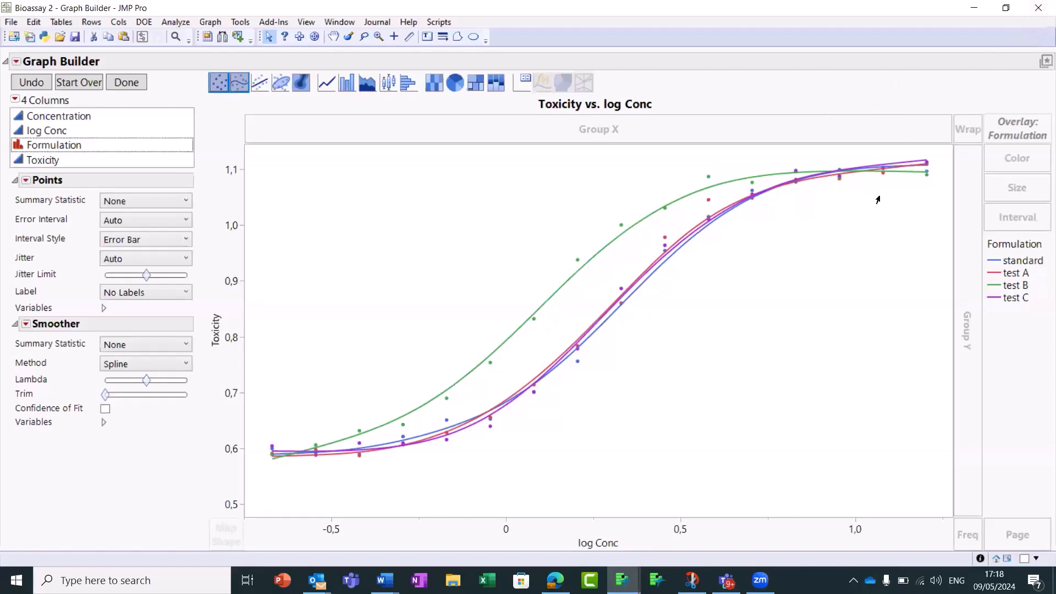
Close the graph, maximize the Bioassay data table and launch Fit Curve with its dialog placed clear of the data columns.
left_click(1034, 13)
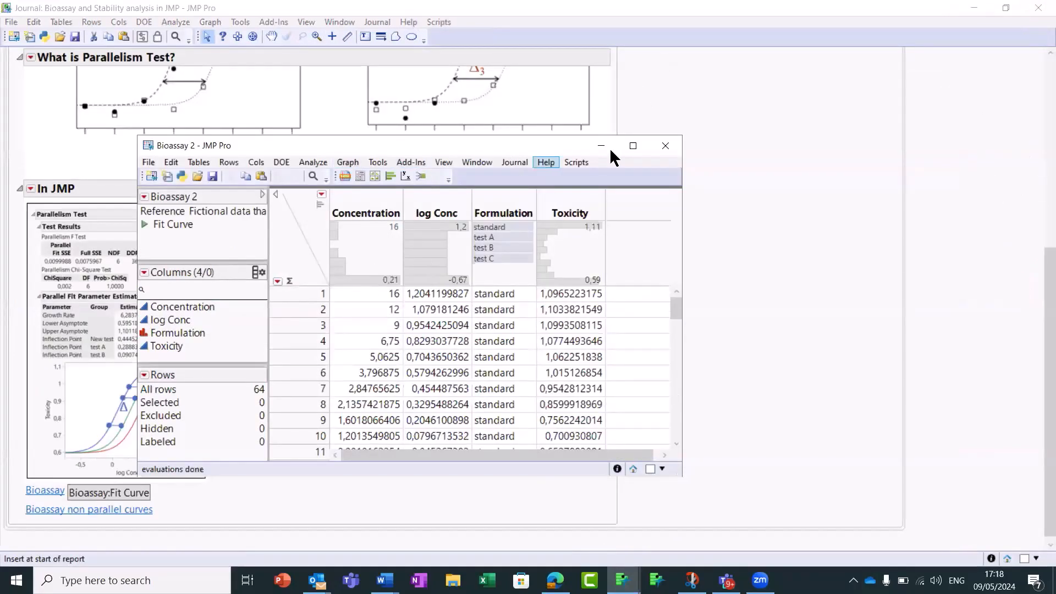
left_click(634, 145)
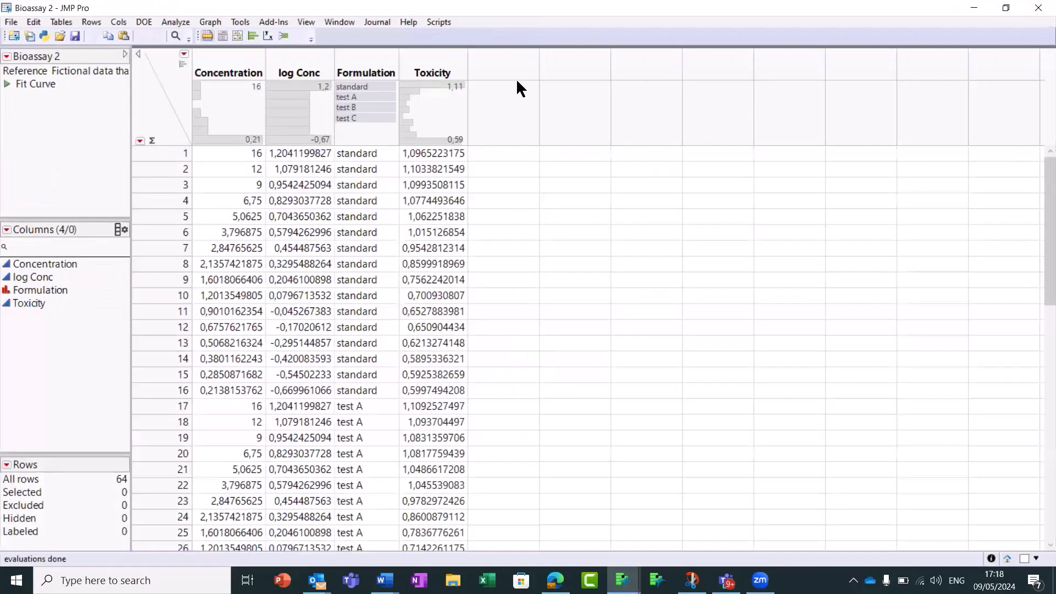
left_click(176, 23)
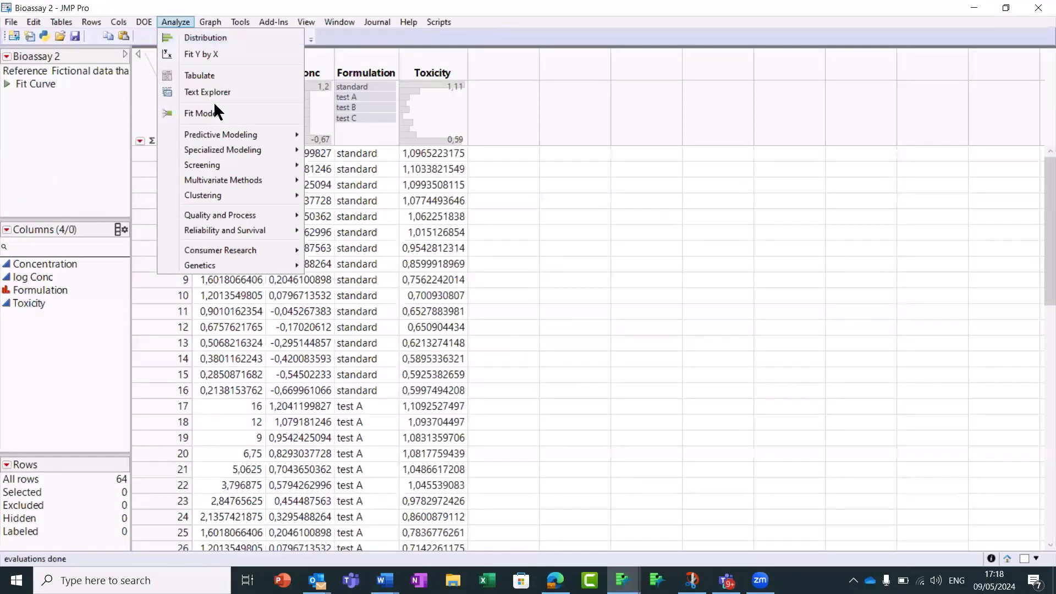
mouse_move(237, 149)
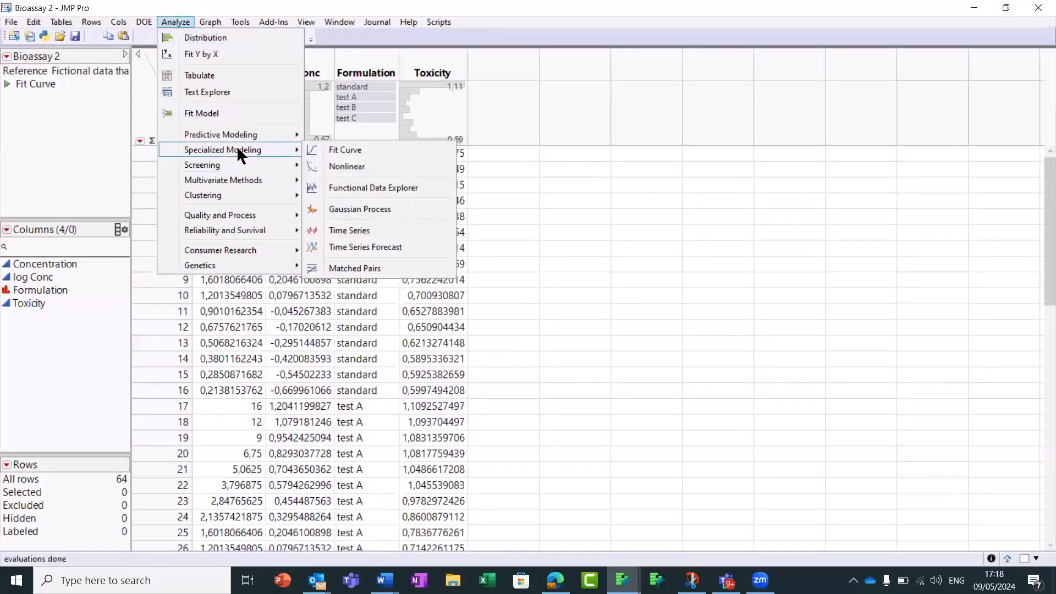
left_click(347, 154)
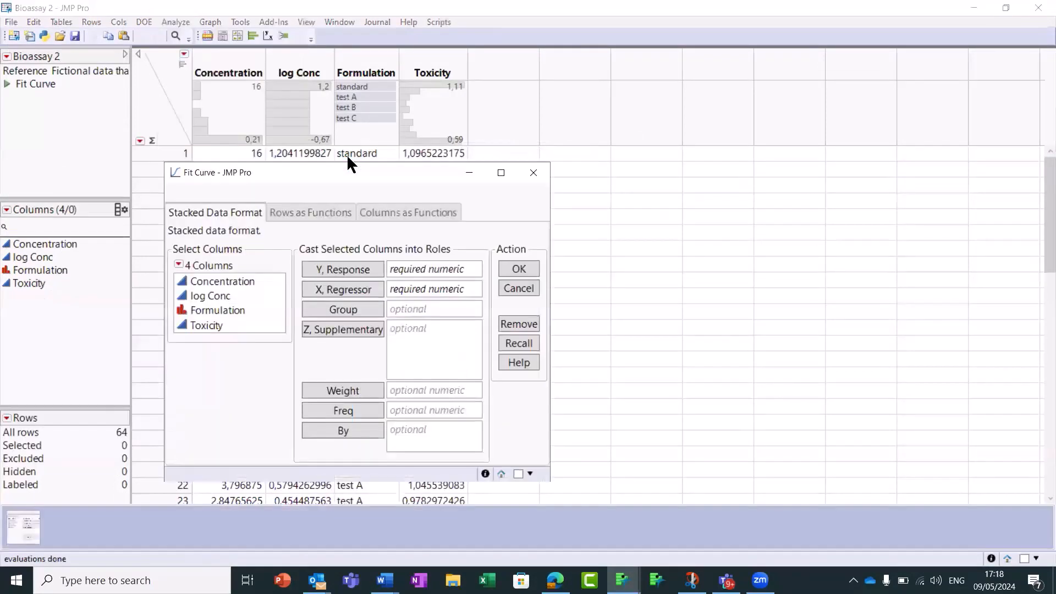
left_click_drag(381, 175, 441, 106)
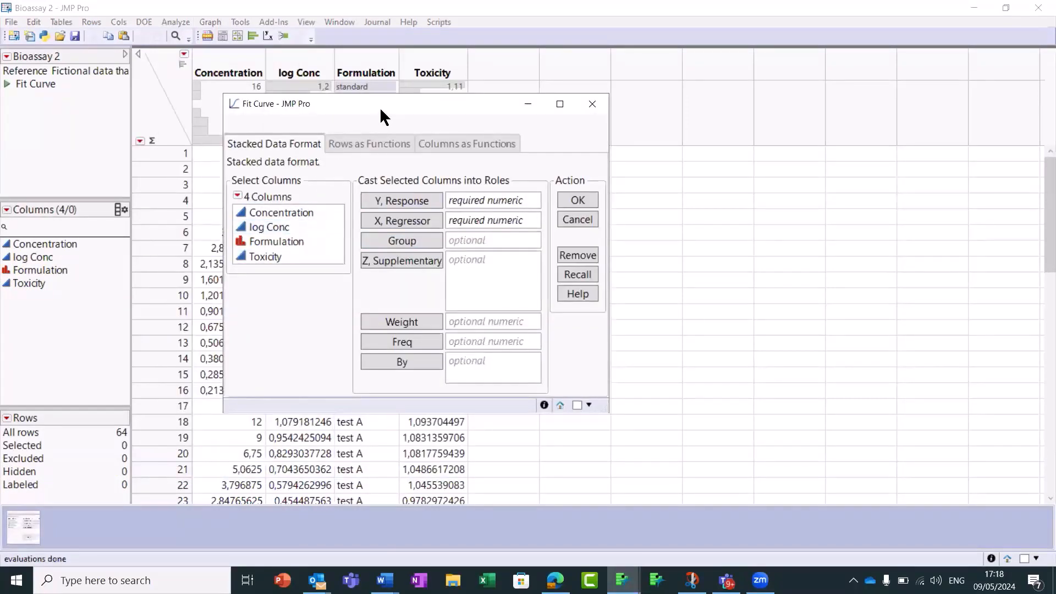
left_click_drag(388, 107, 668, 110)
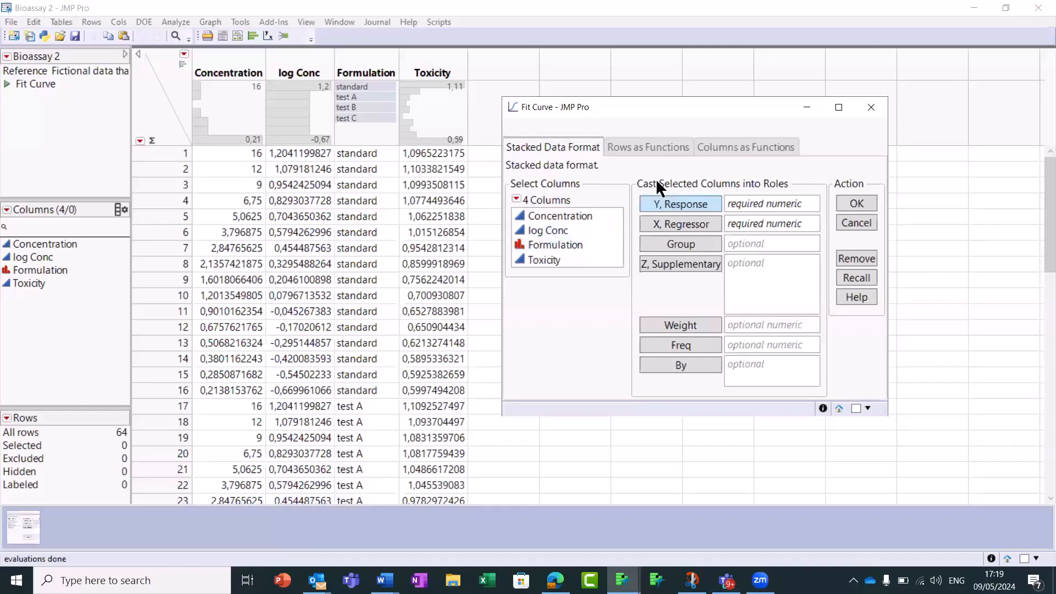
left_click_drag(674, 102, 641, 101)
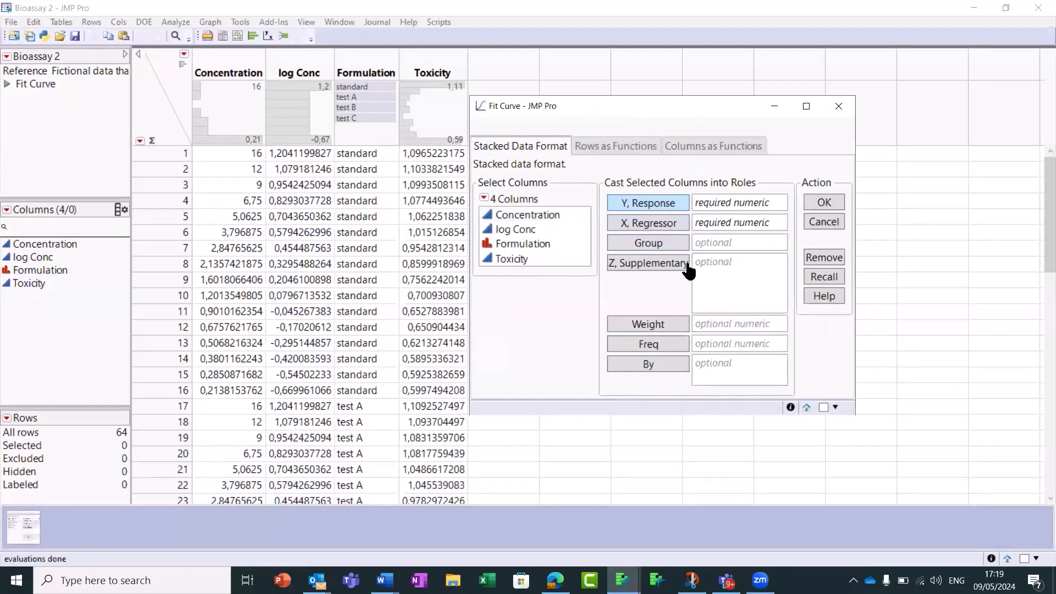
Assign Toxicity as the Y response, log Conc as the X regressor and Formulation as the group, and run Fit Curve.
left_click(539, 260)
left_click(539, 260)
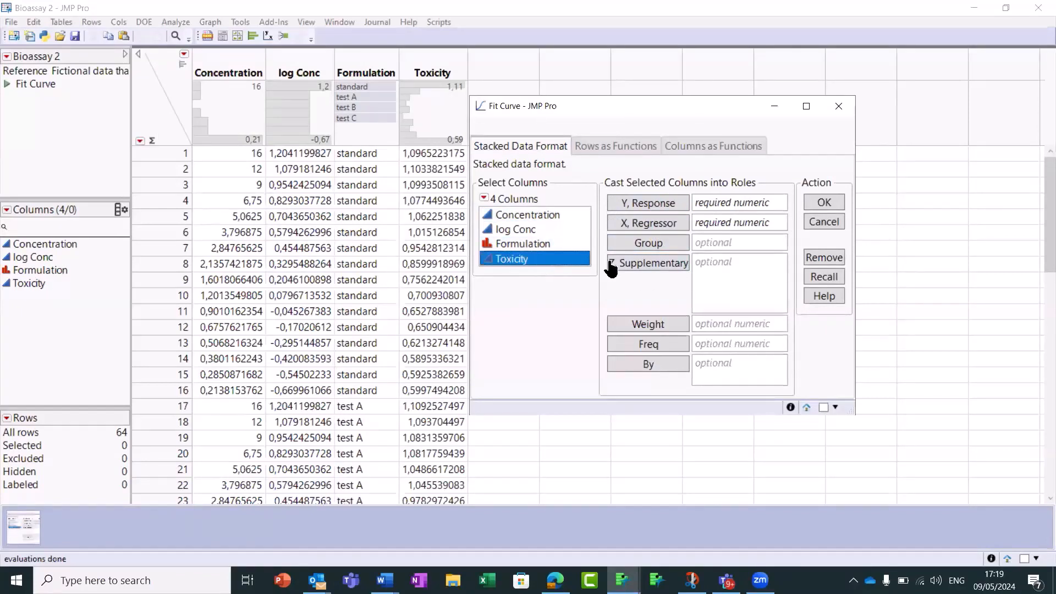
left_click(650, 203)
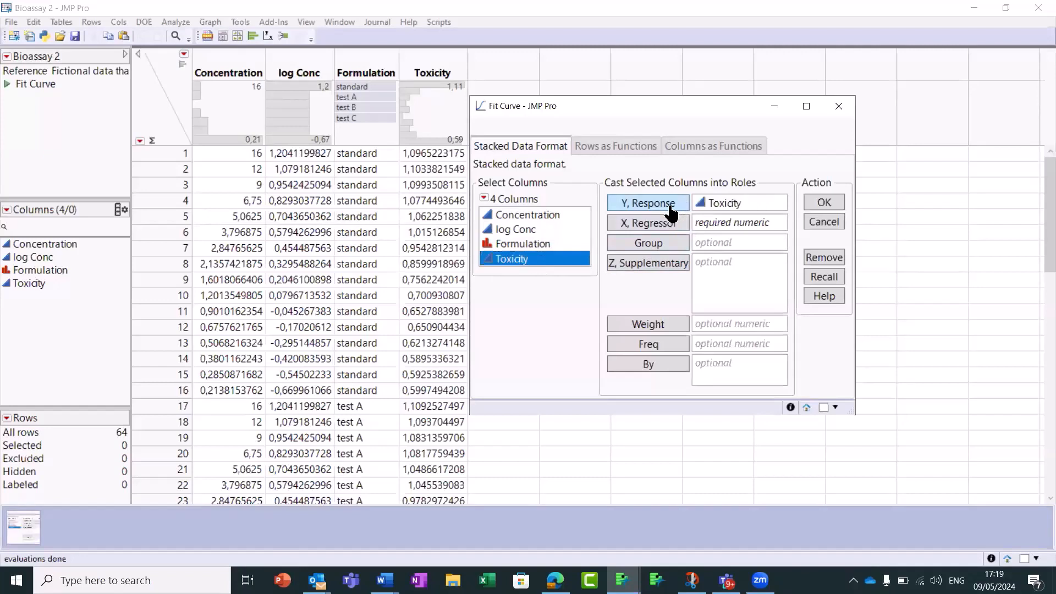
left_click(577, 234)
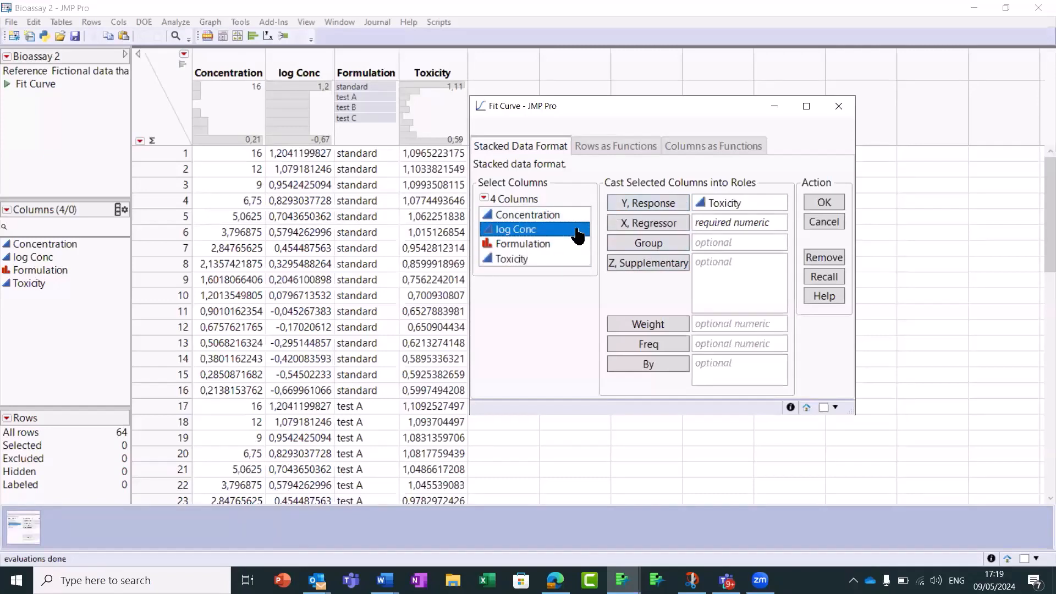
left_click(658, 228)
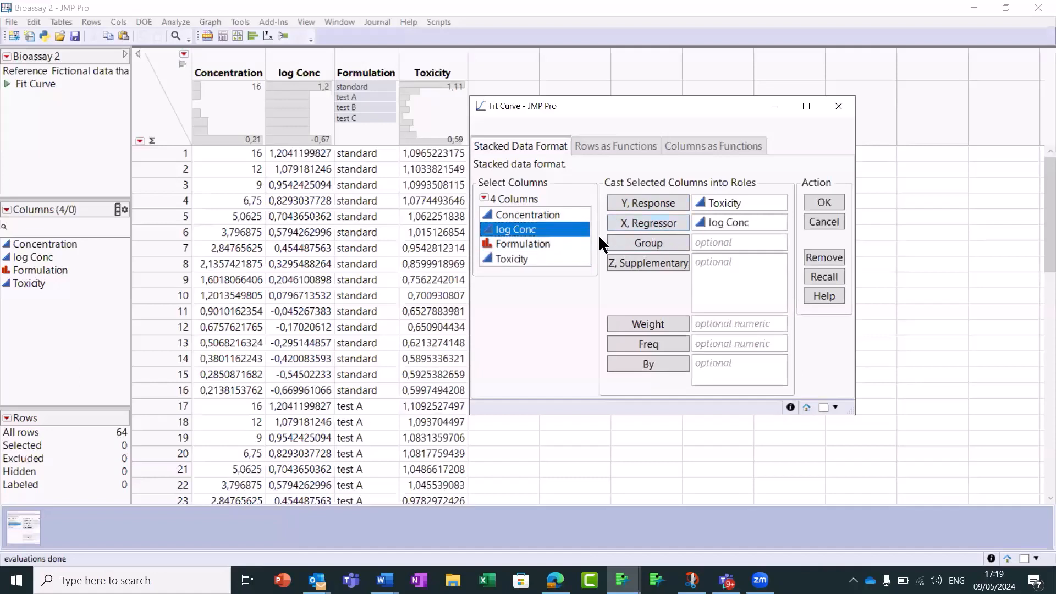
left_click(575, 243)
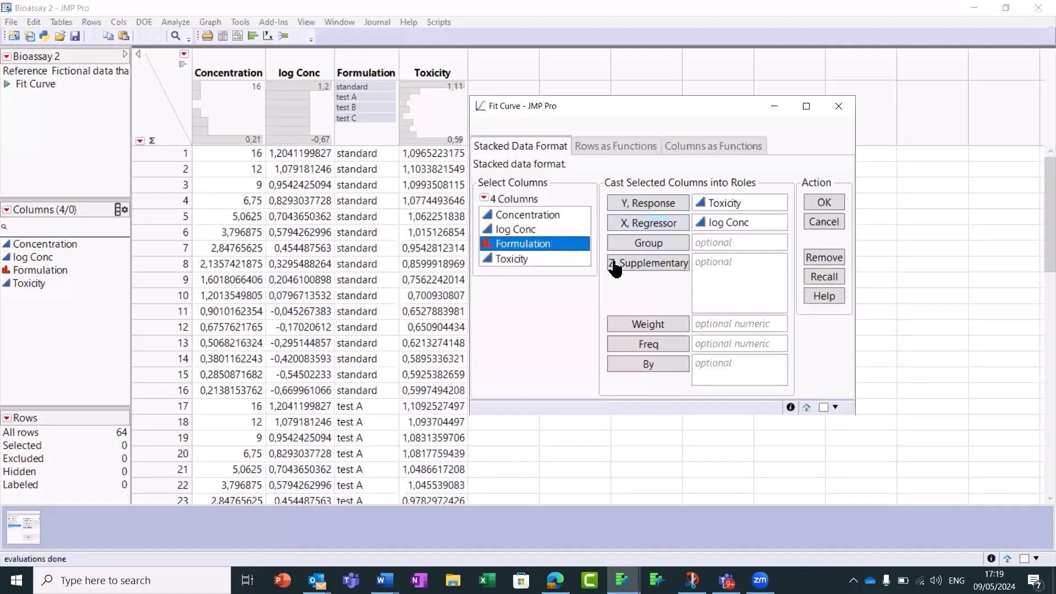
left_click(656, 249)
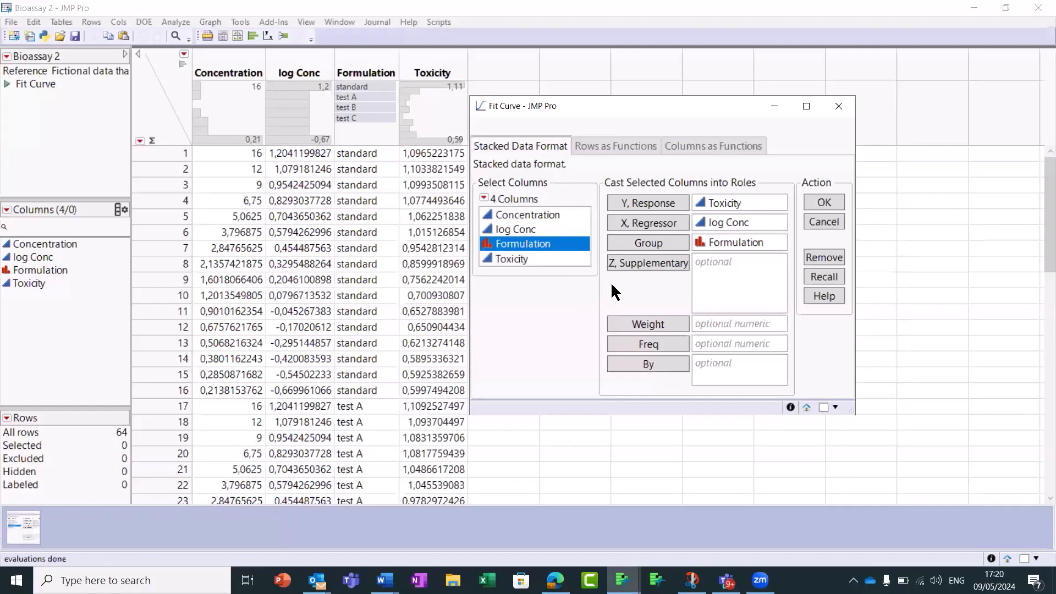
left_click(814, 210)
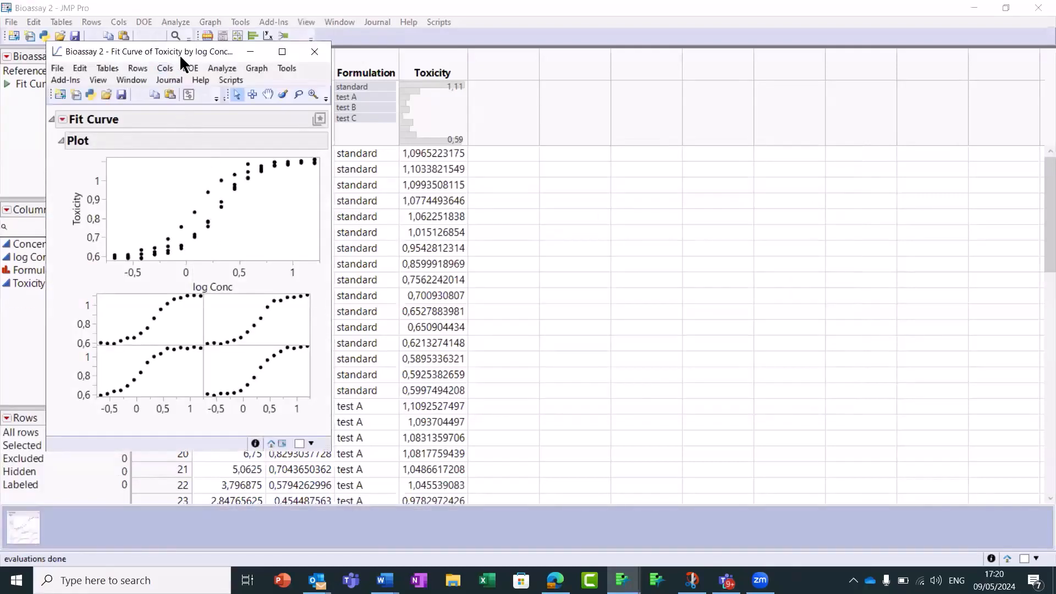
Maximize the Fit Curve report and enlarge both the combined toxicity plot and the four-panel group plot.
left_click_drag(179, 53, 482, 82)
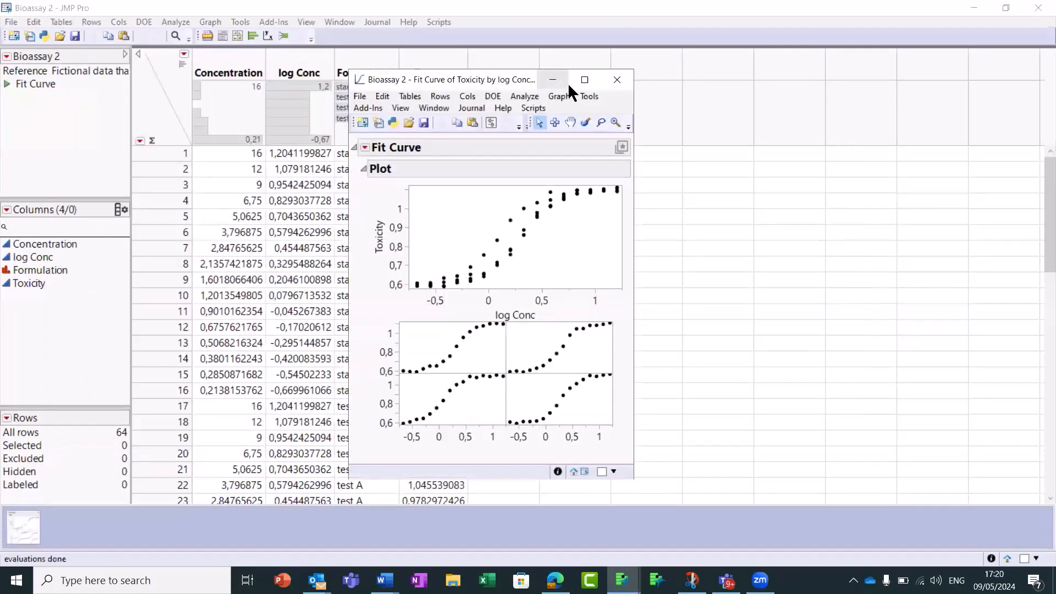
left_click(581, 83)
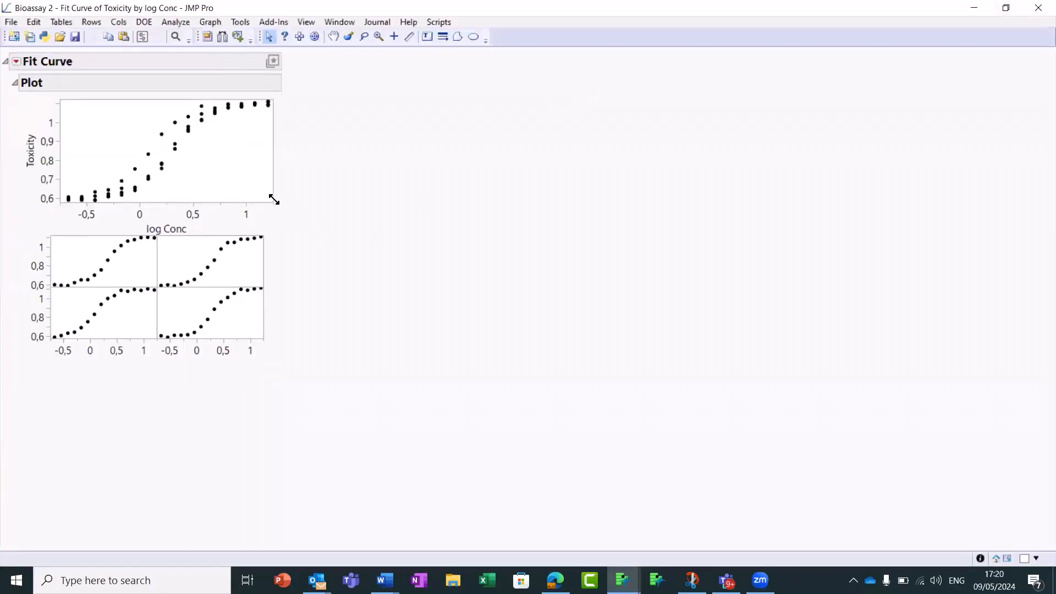
left_click_drag(274, 200, 381, 269)
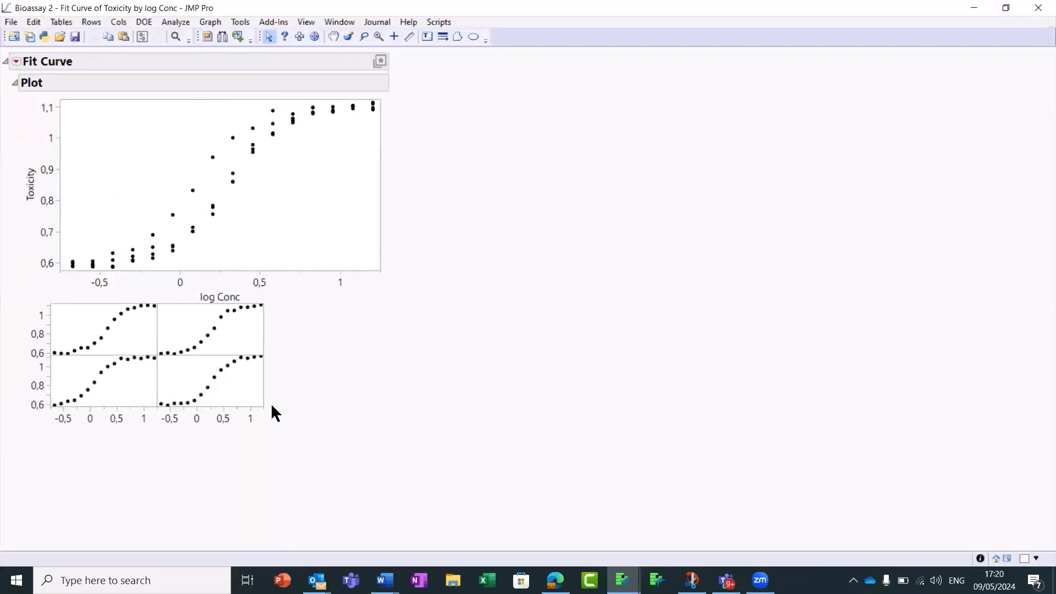
left_click_drag(263, 408, 322, 466)
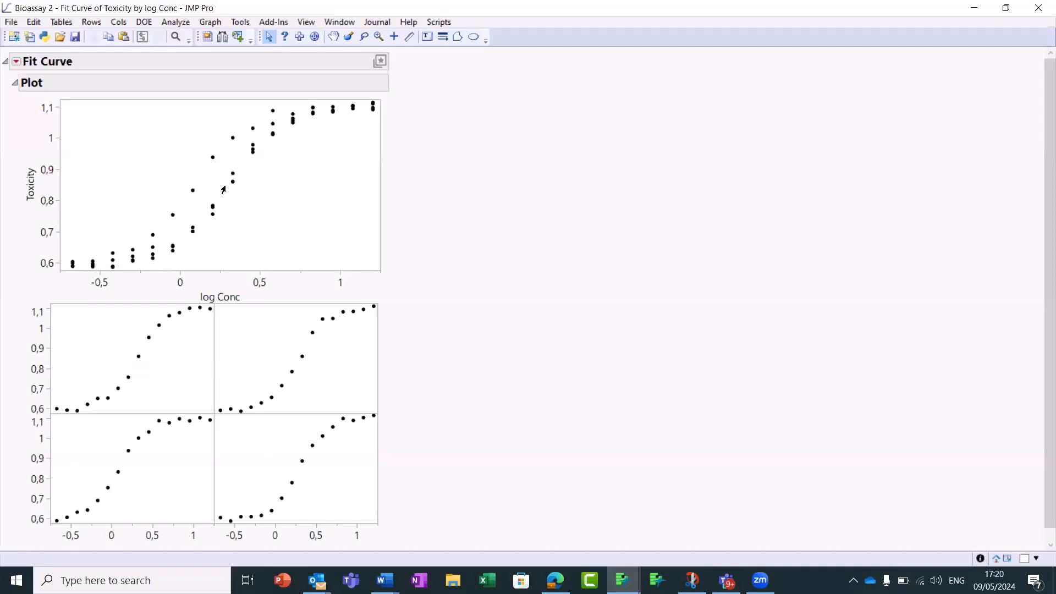
Fit a Logistic 4P sigmoid curve to the toxicity data and review its group summary and fitted plots.
left_click(16, 62)
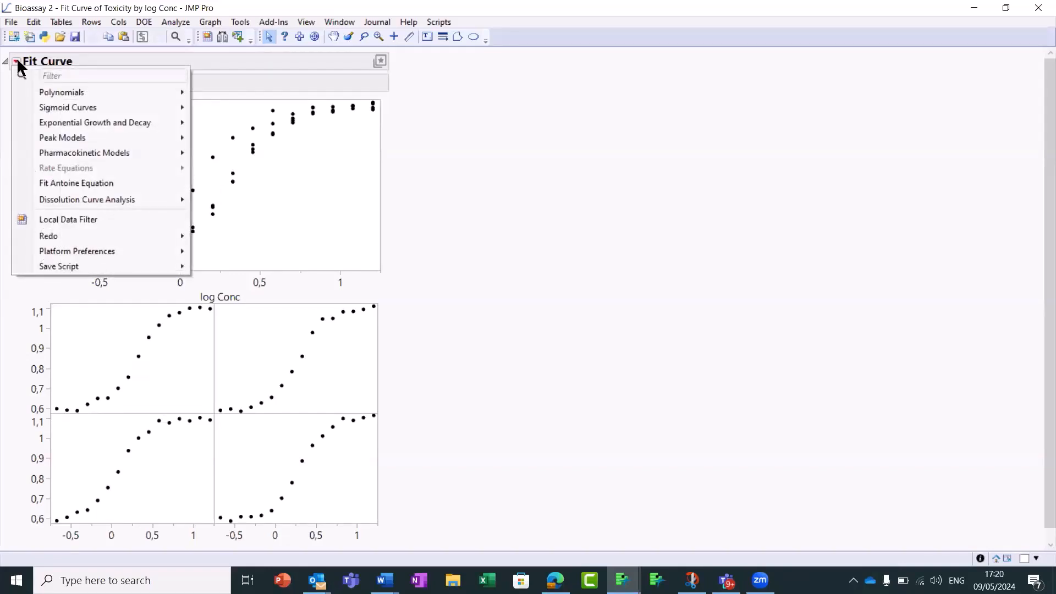
mouse_move(50, 93)
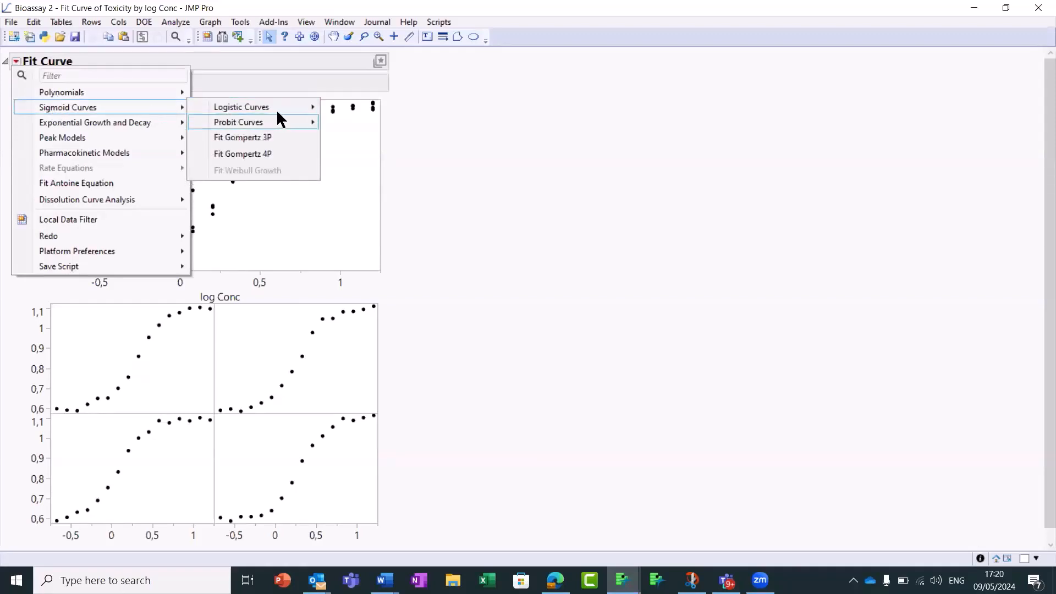
mouse_move(273, 108)
mouse_move(265, 125)
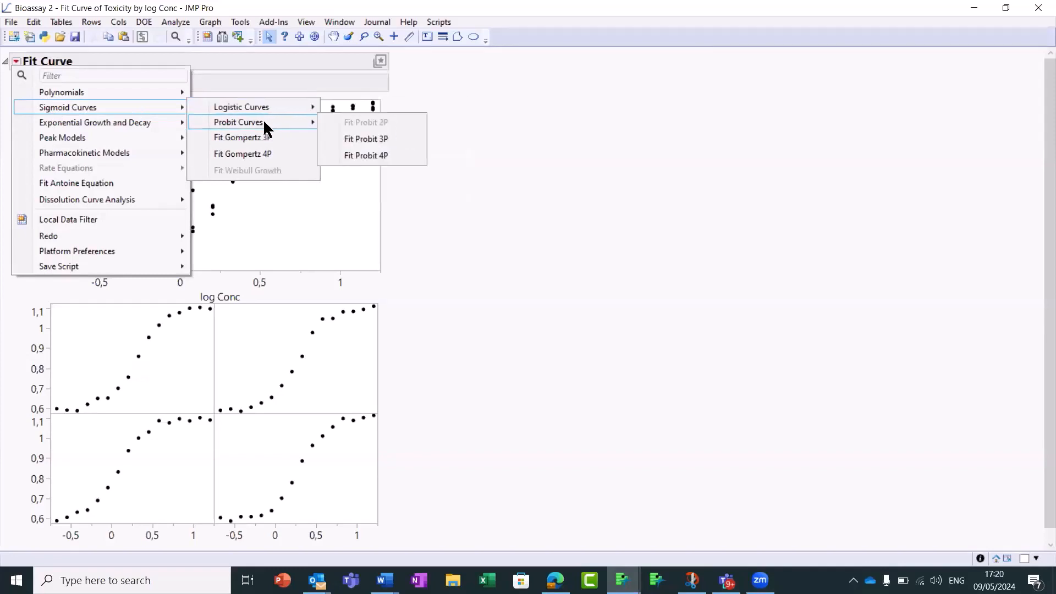
mouse_move(152, 123)
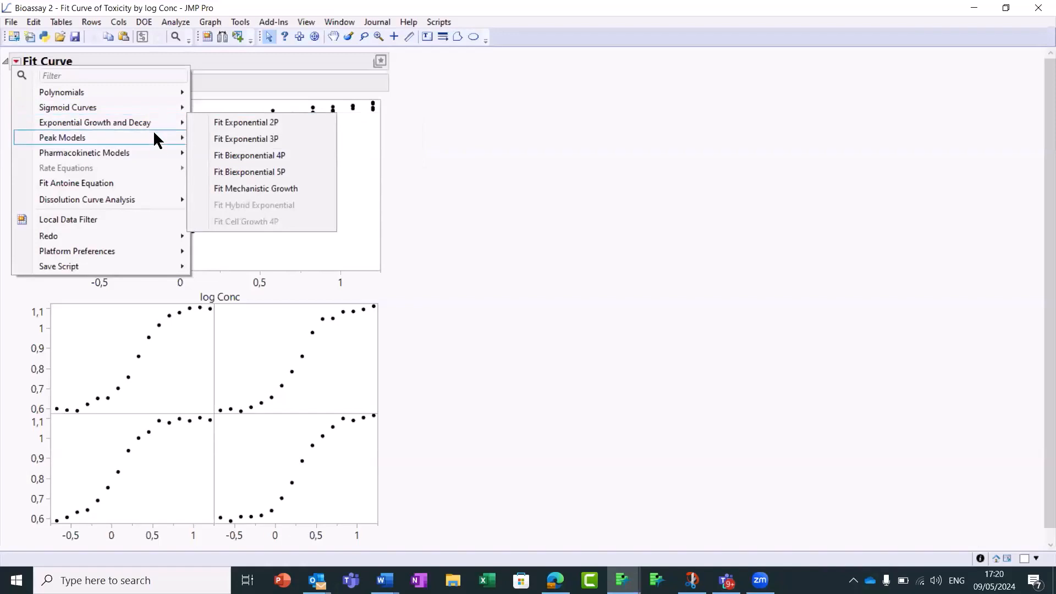
mouse_move(158, 145)
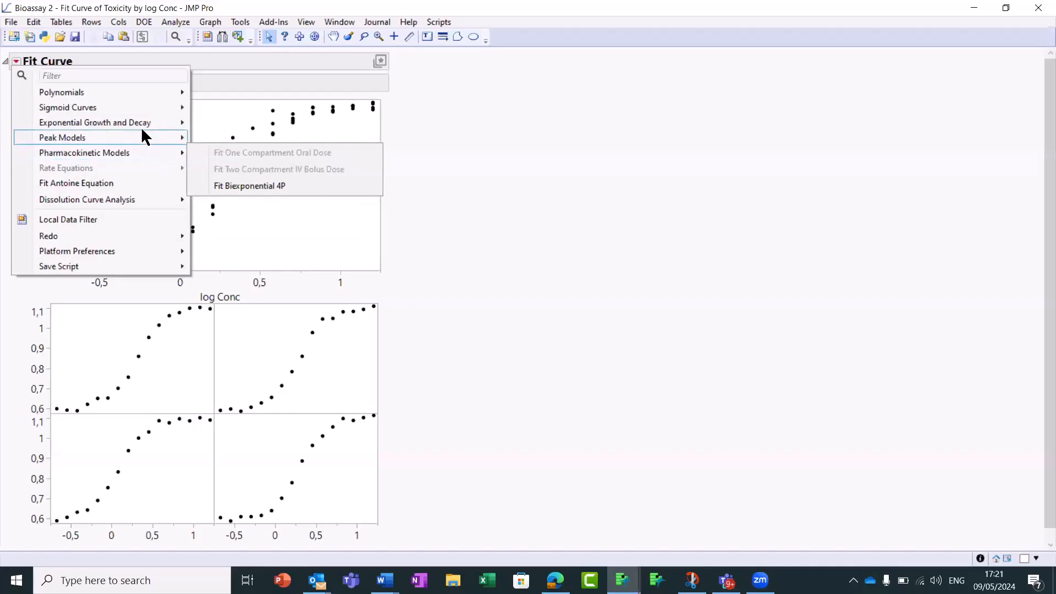
mouse_move(134, 109)
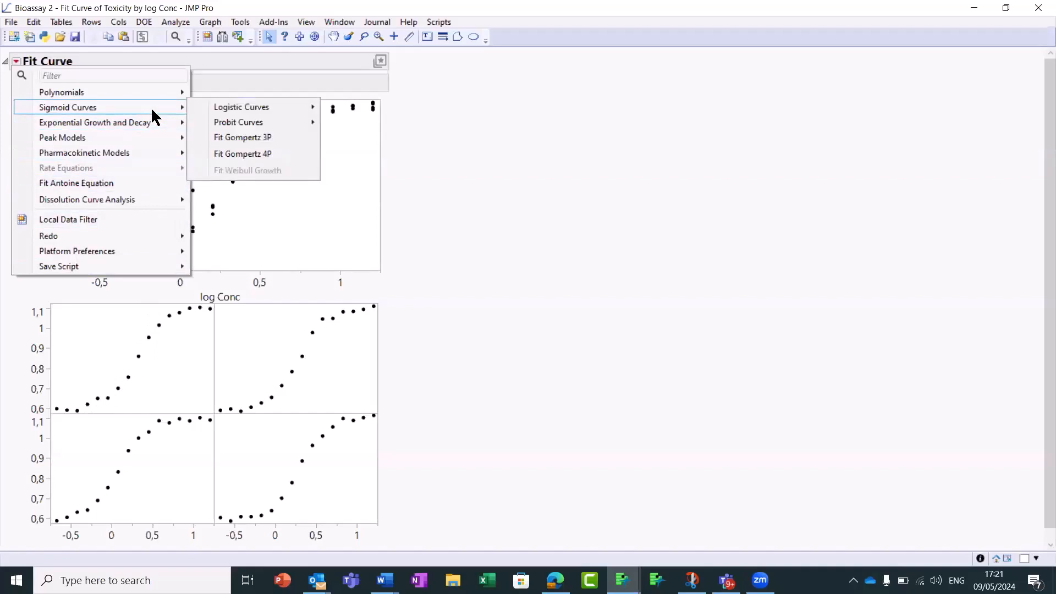
mouse_move(225, 111)
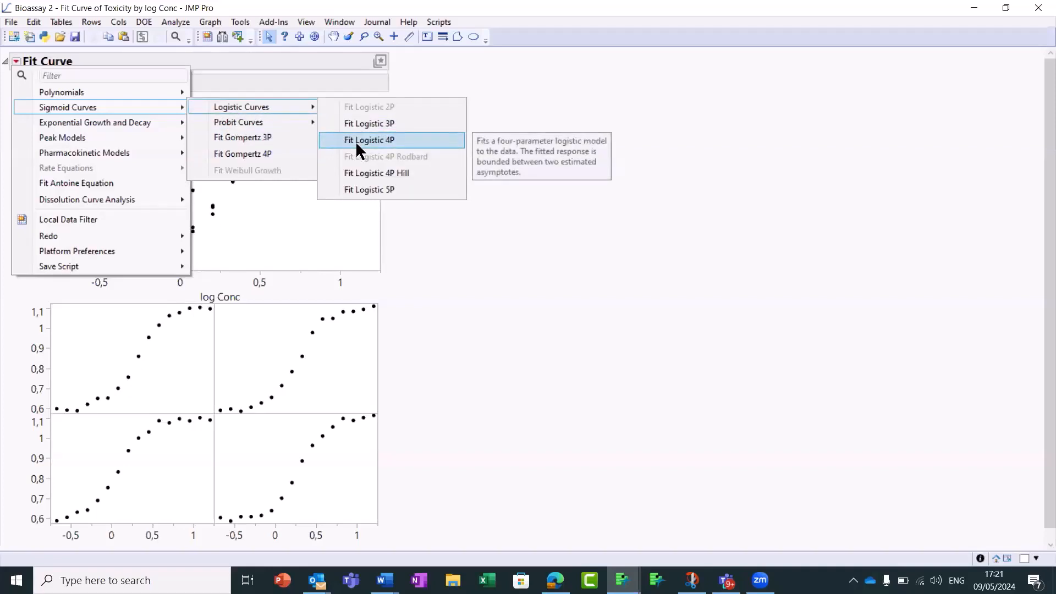
left_click(355, 141)
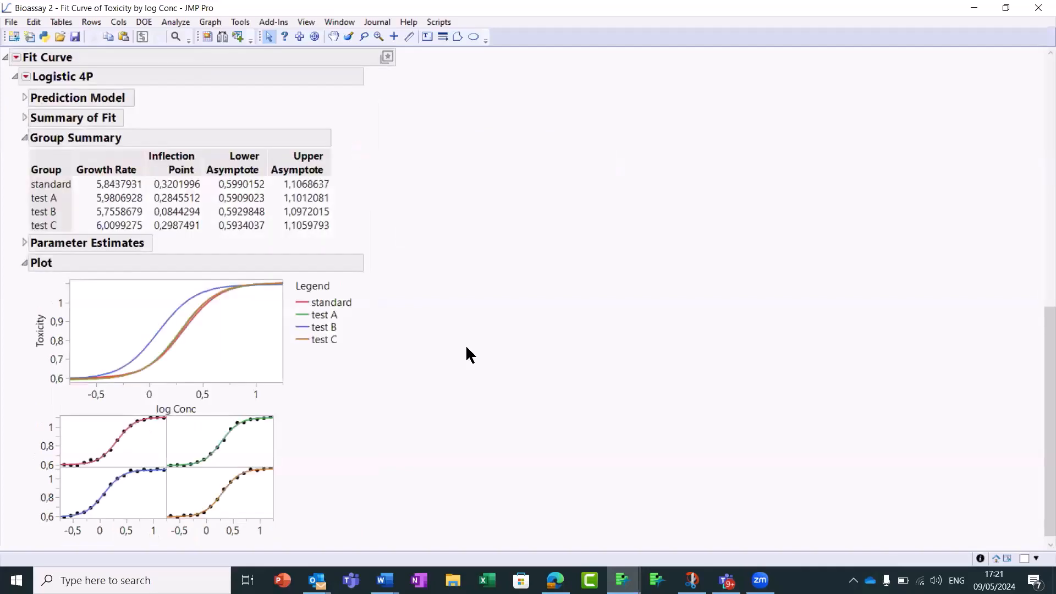
scroll(480, 364, "up", 10)
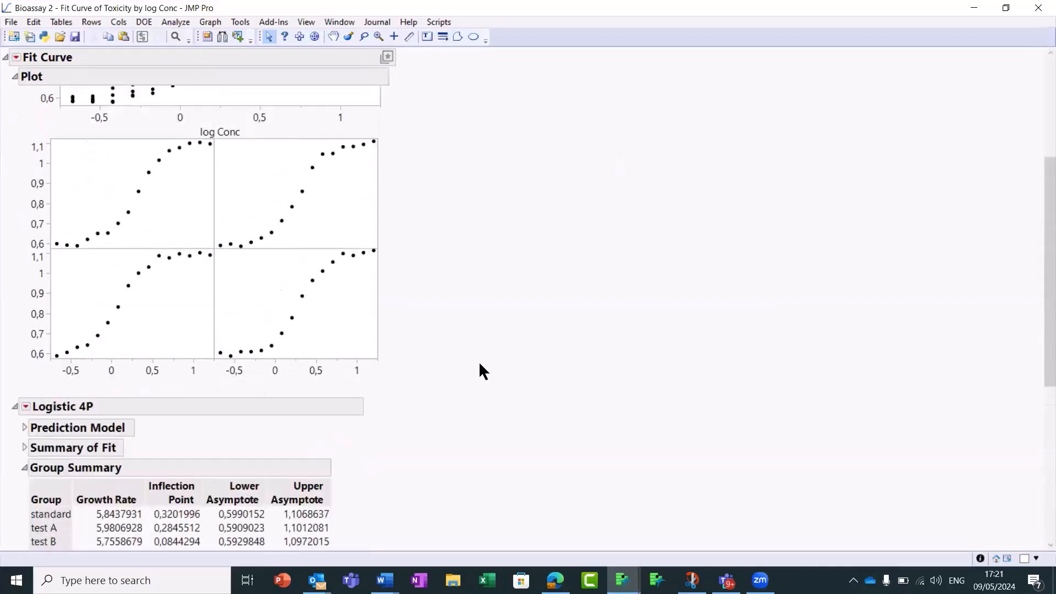
scroll(480, 365, "down", 5)
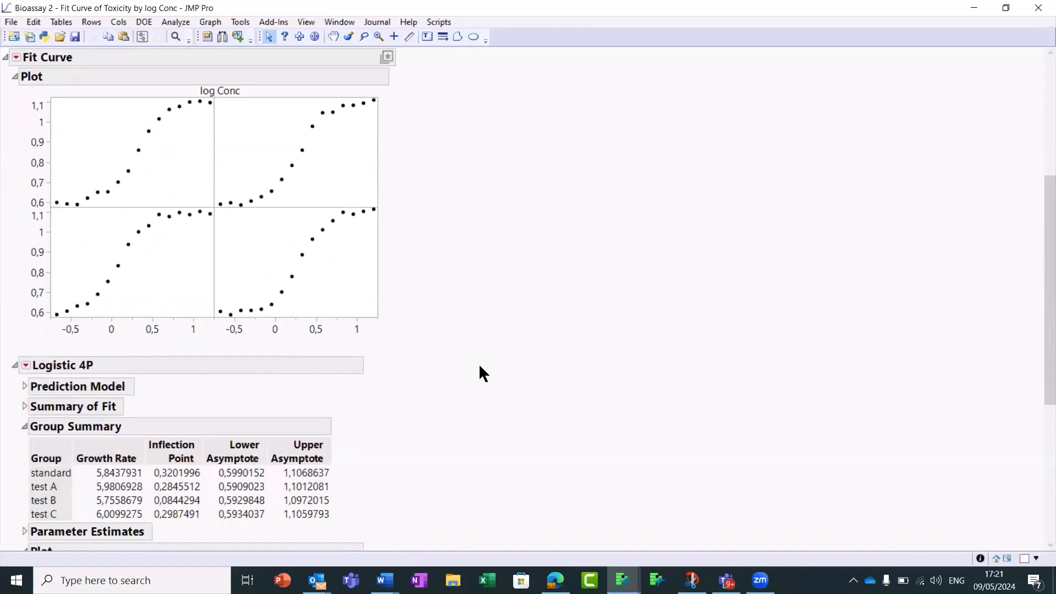
scroll(480, 366, "down", 8)
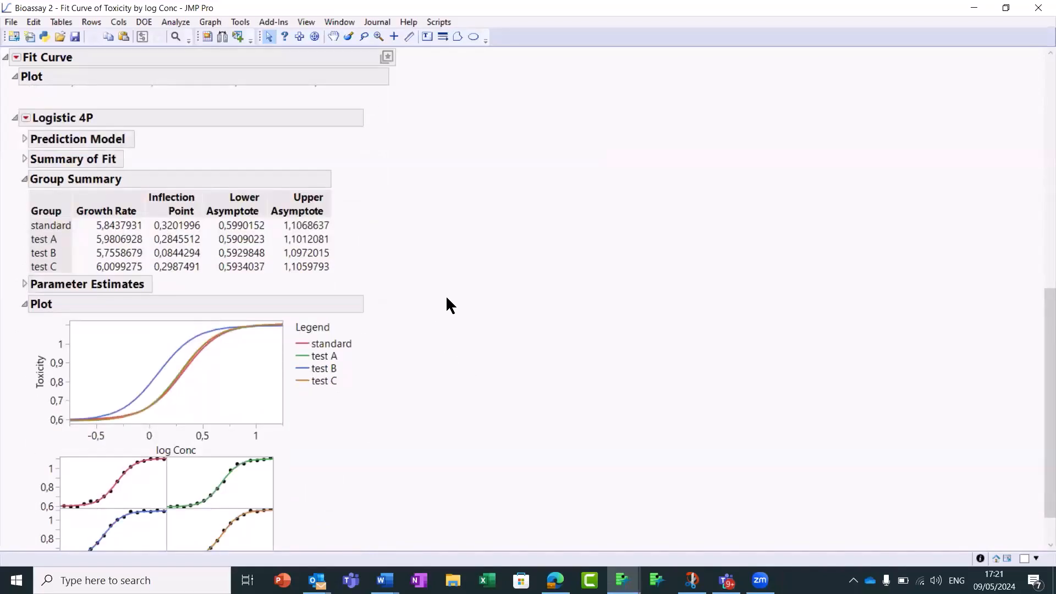
scroll(448, 298, "down", 1)
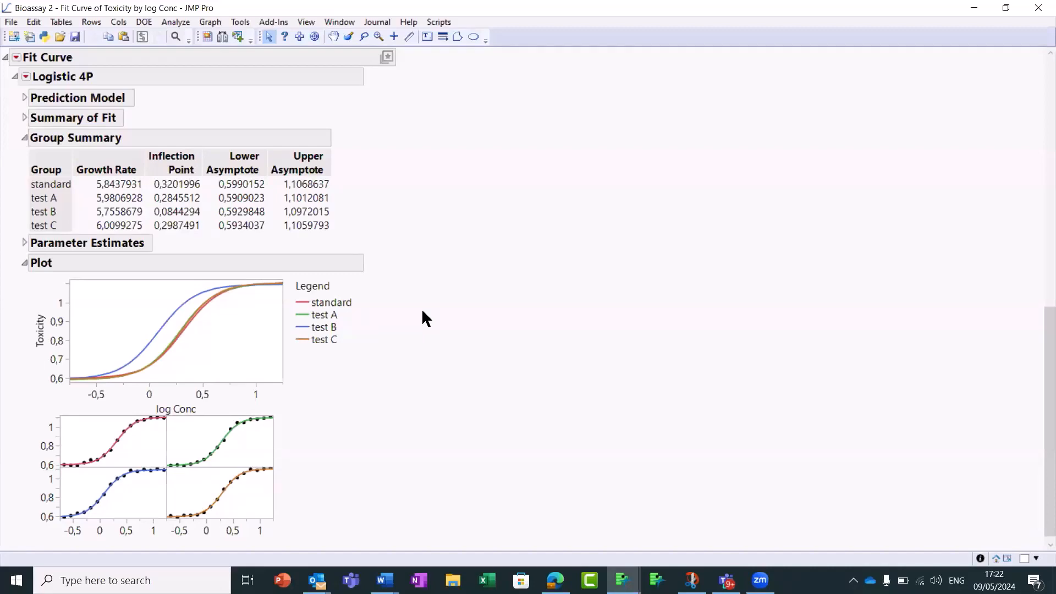
Add a Probit 4P sigmoid fit and compare it with the Logistic 4P fit in the Model Comparison table.
scroll(421, 308, "up", 10)
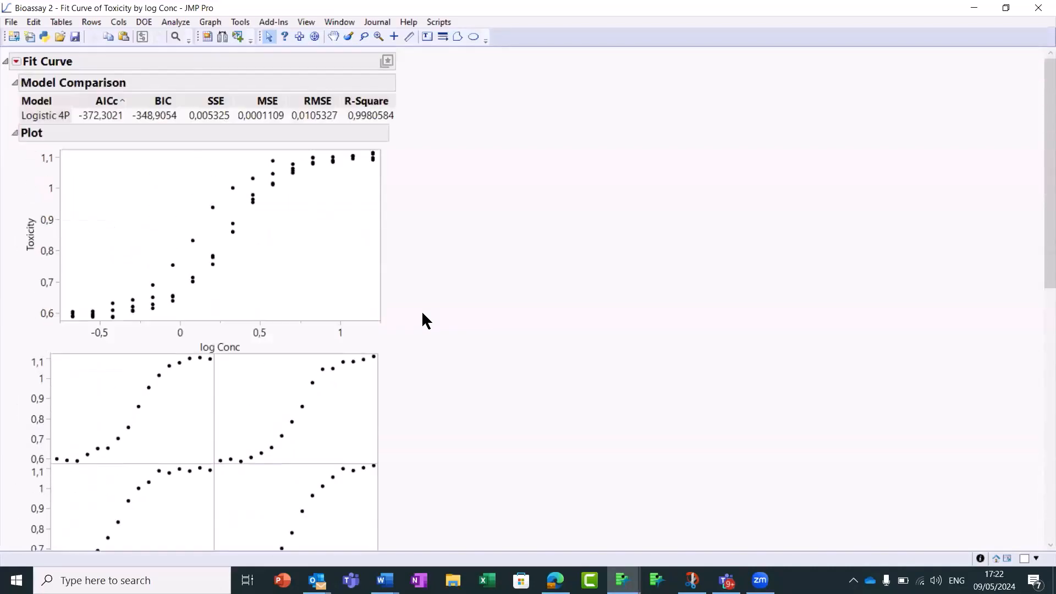
left_click(17, 62)
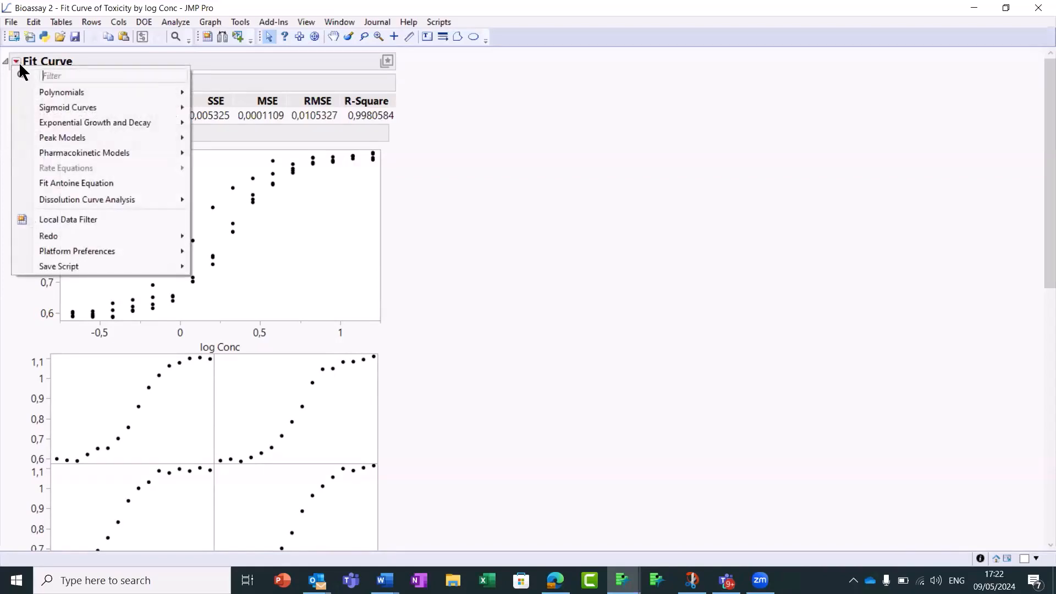
mouse_move(46, 114)
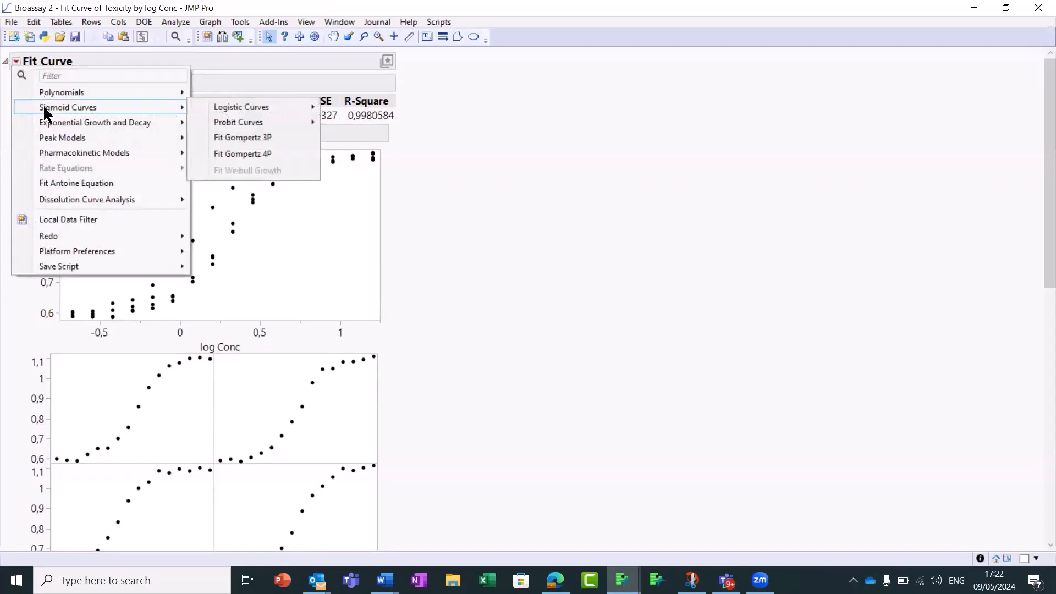
mouse_move(235, 127)
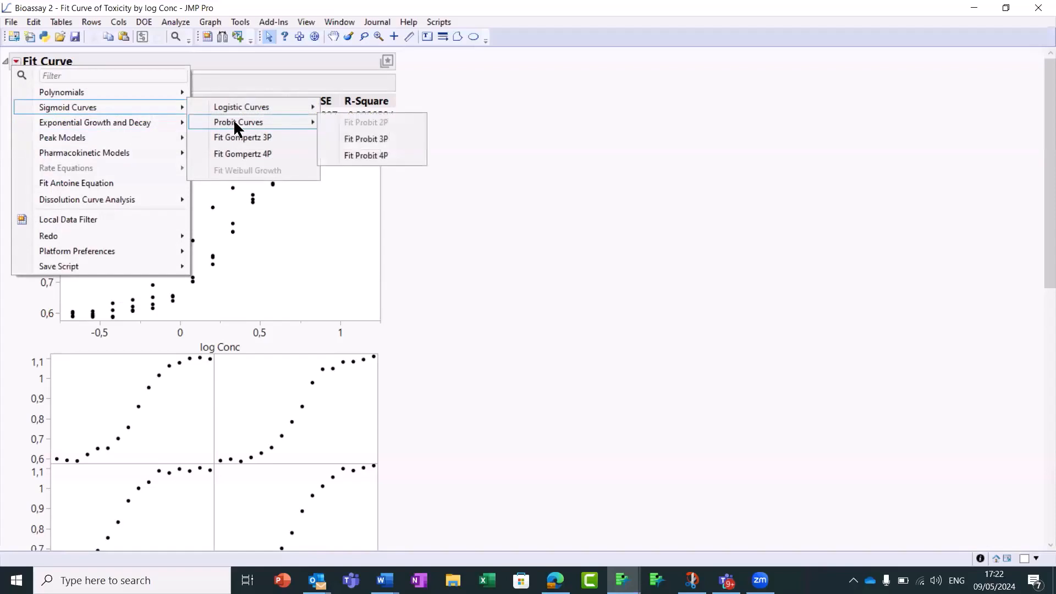
left_click(350, 155)
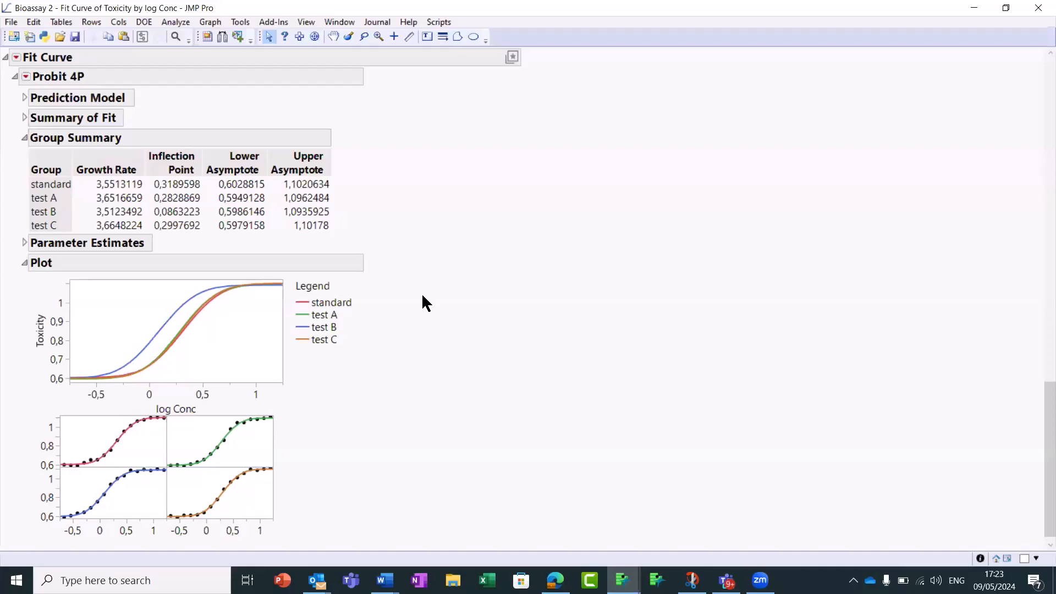
scroll(423, 298, "up", 10)
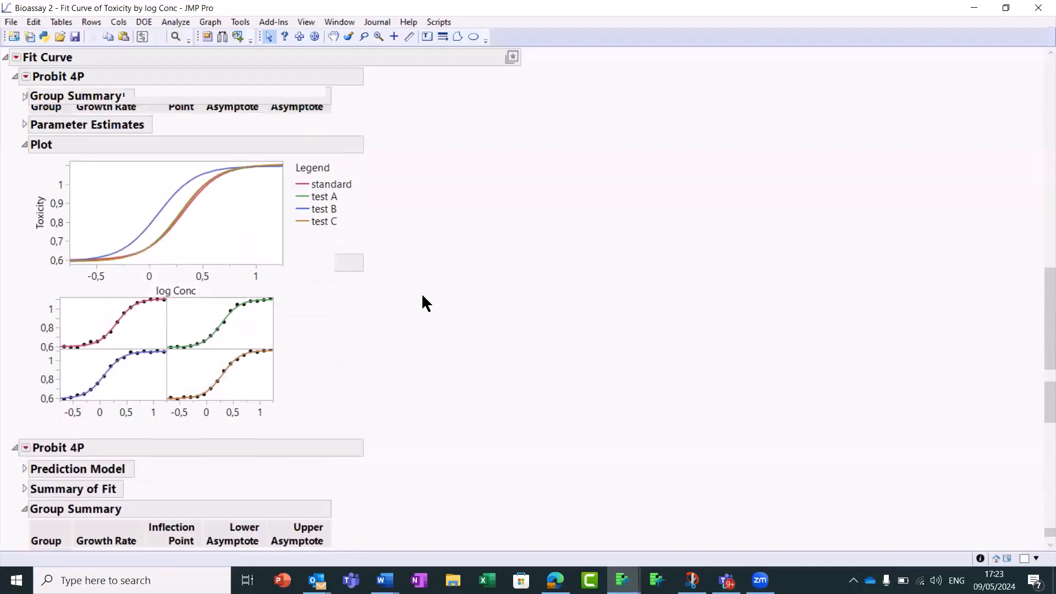
scroll(422, 296, "up", 10)
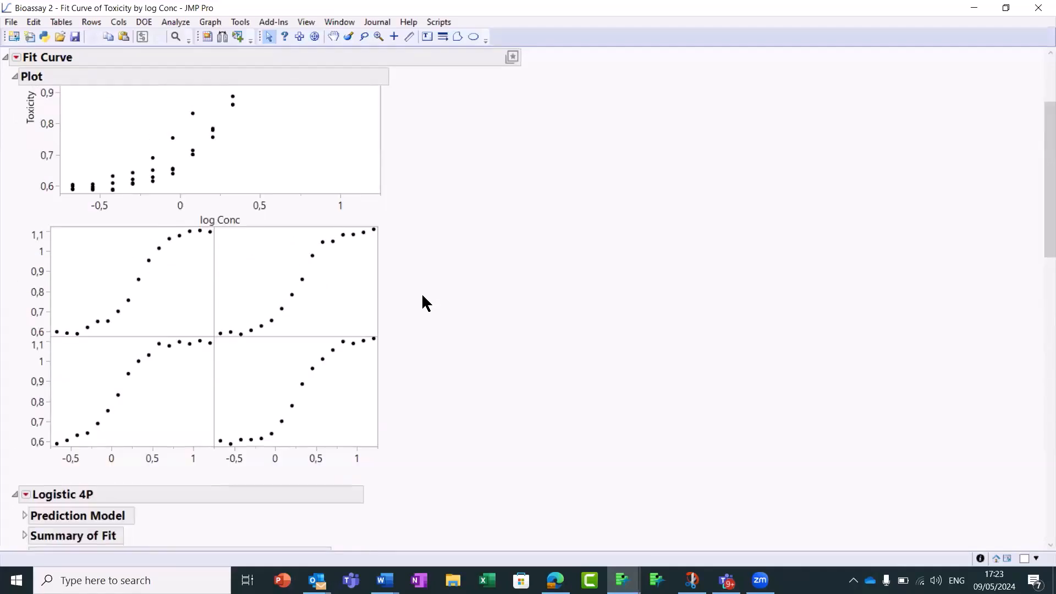
scroll(421, 293, "up", 3)
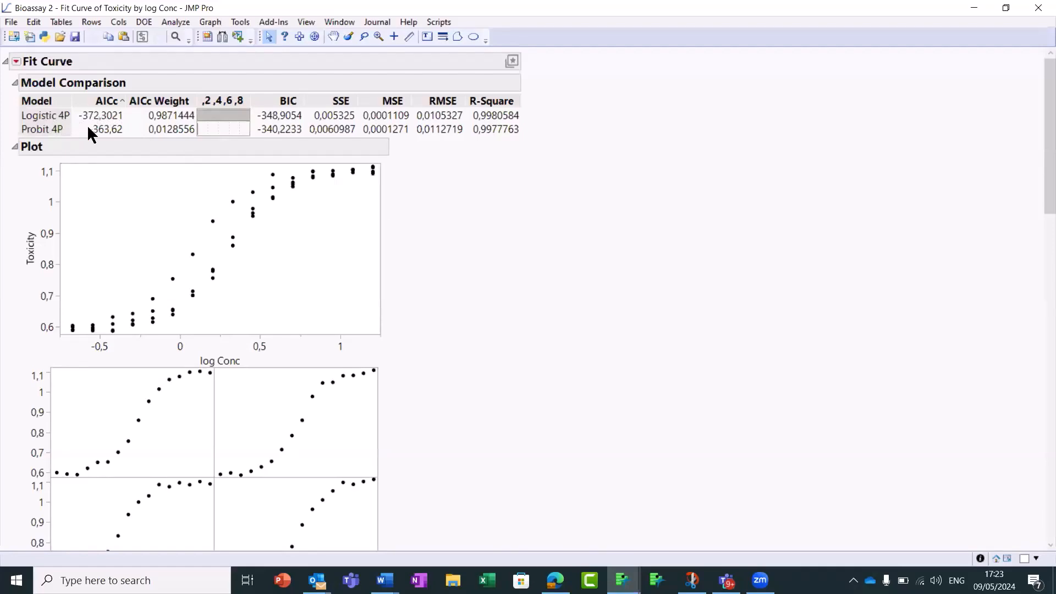
Remove the Probit 4P fit from the Fit Curve report.
scroll(565, 272, "down", 10)
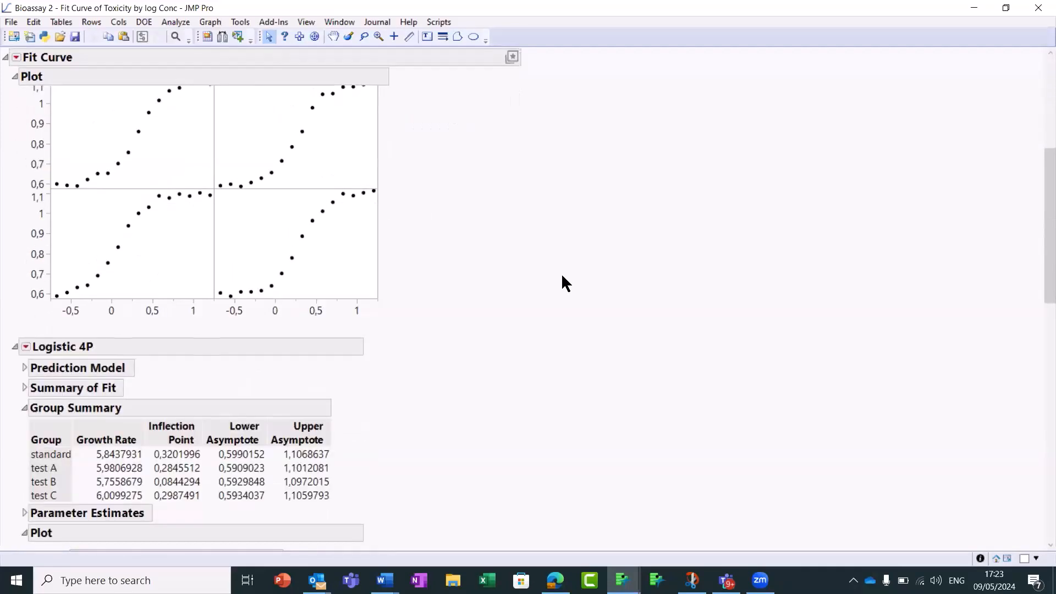
scroll(557, 286, "down", 5)
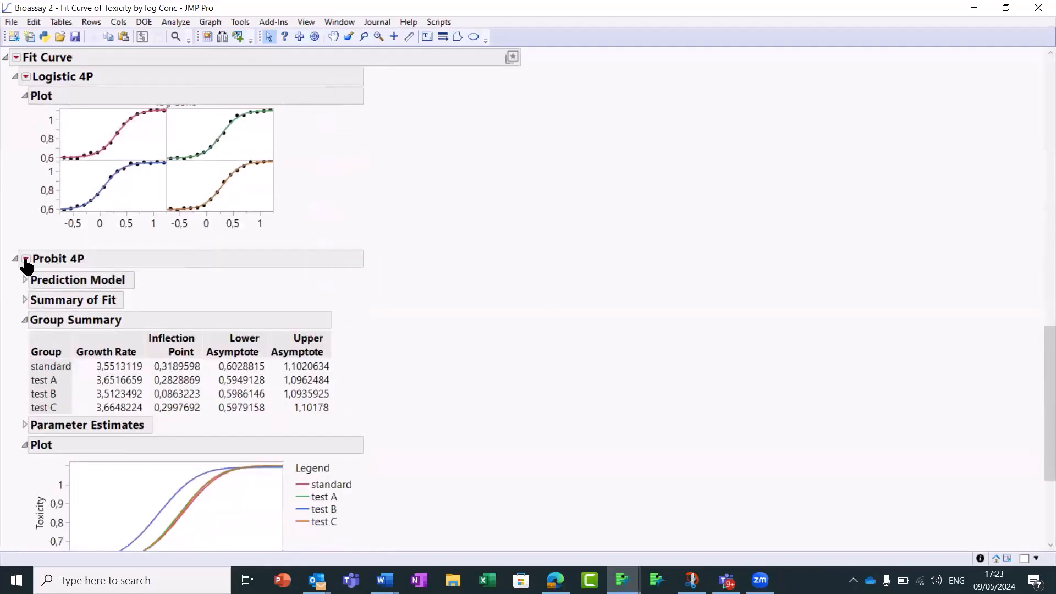
left_click(25, 260)
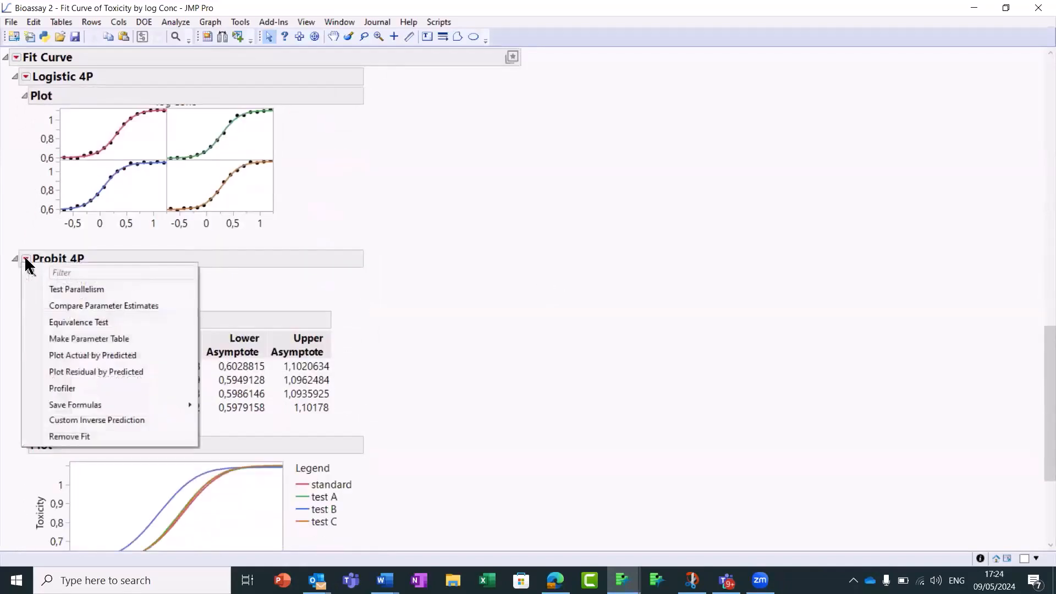
left_click(72, 436)
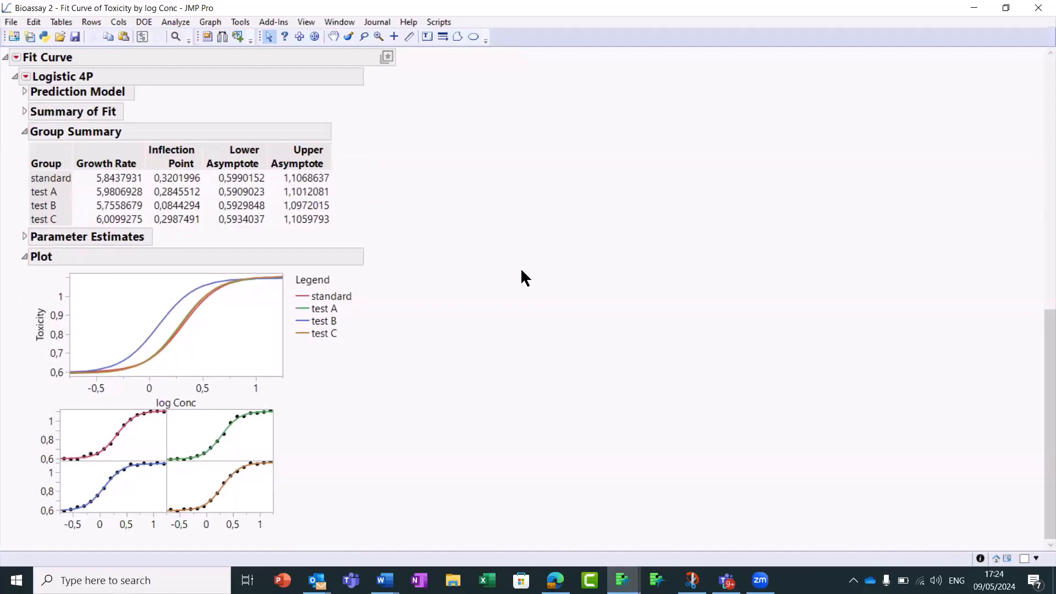
Add an Actual by Predicted plot to the Logistic 4P fit and review it alongside the group summary.
left_click(26, 77)
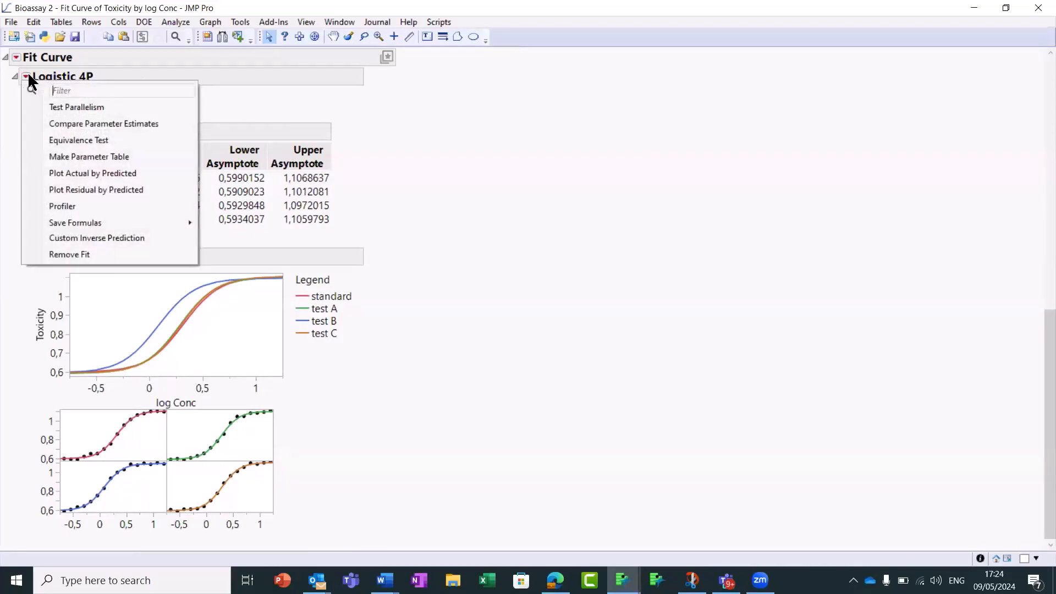
left_click(77, 173)
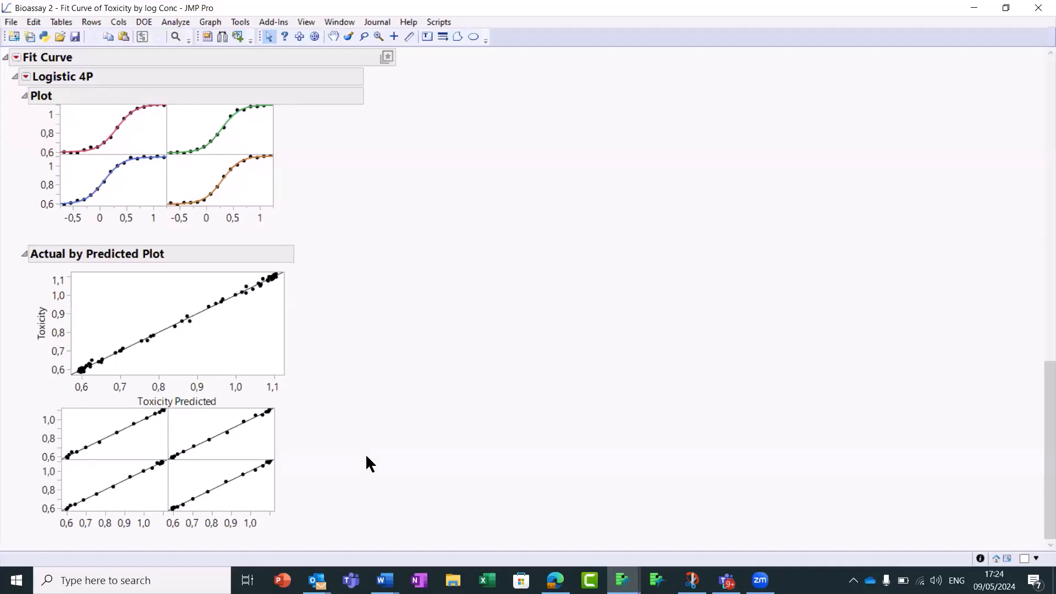
scroll(366, 458, "up", 5)
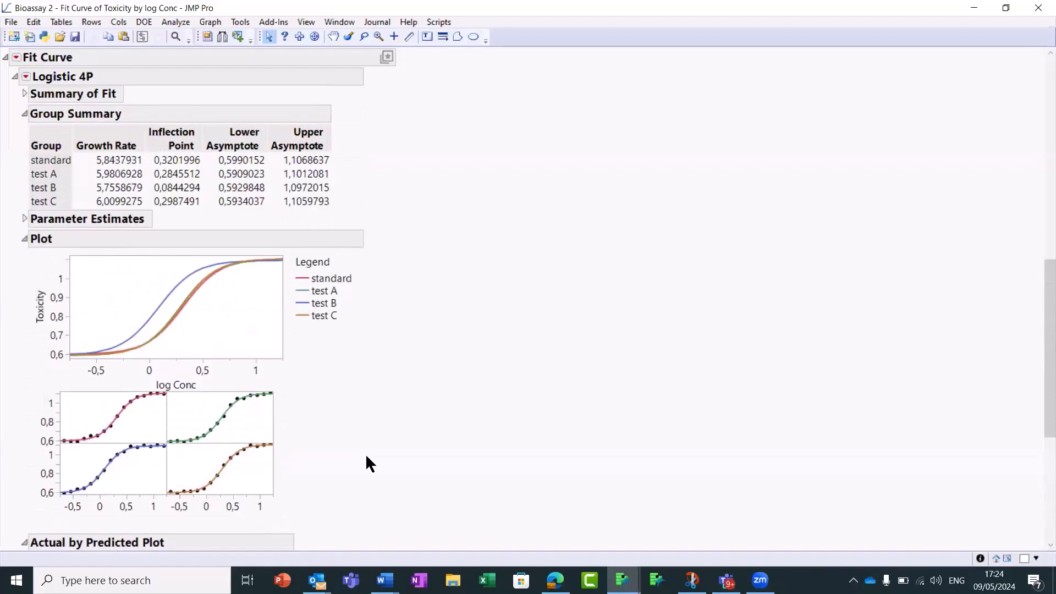
scroll(366, 457, "up", 3)
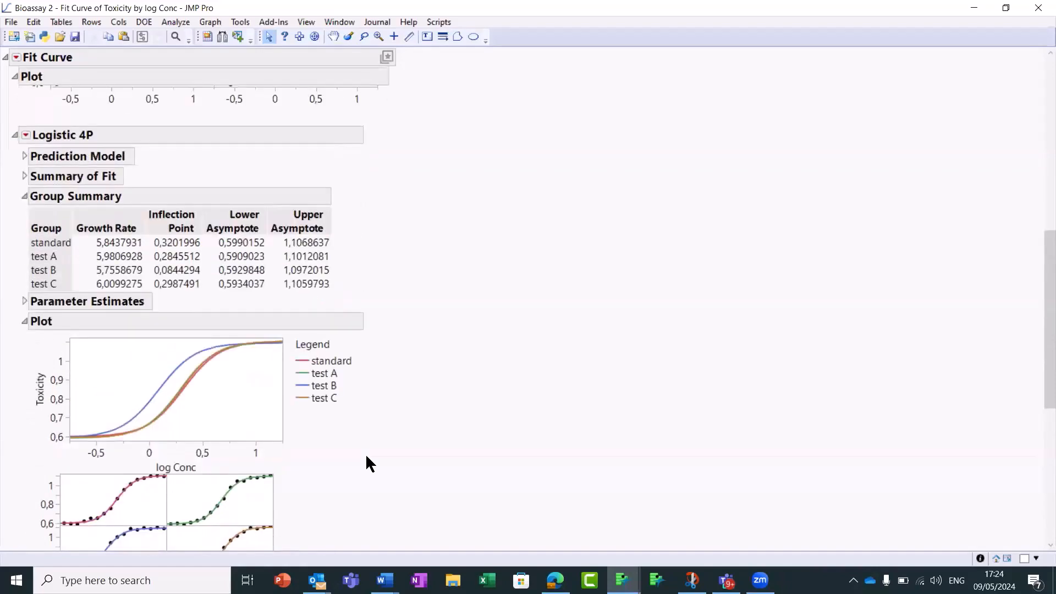
scroll(366, 457, "down", 2)
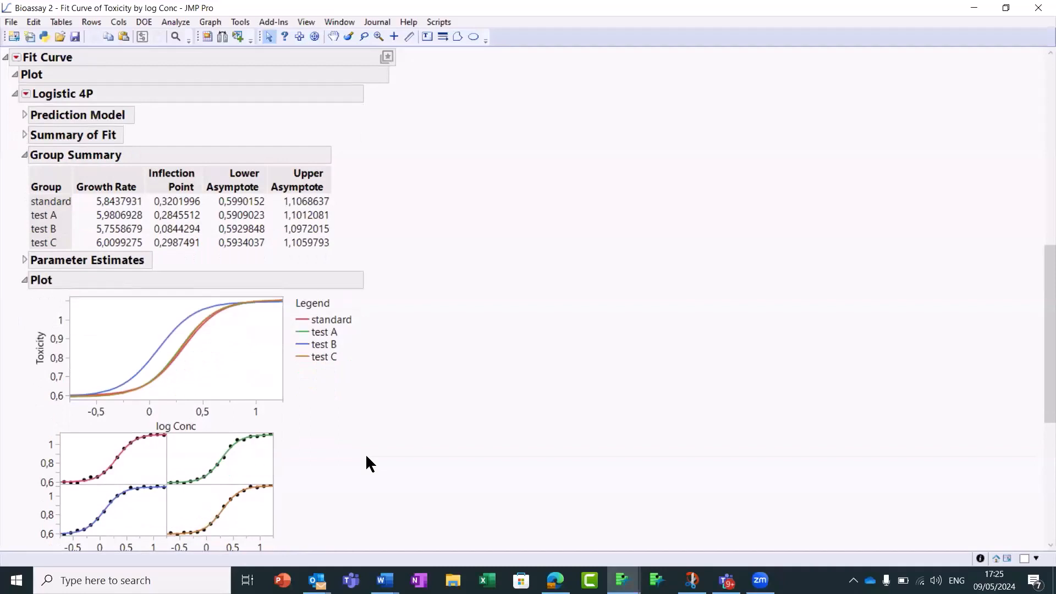
Run the parallelism test on the Logistic 4P fit and check its F test p-value.
left_click(25, 95)
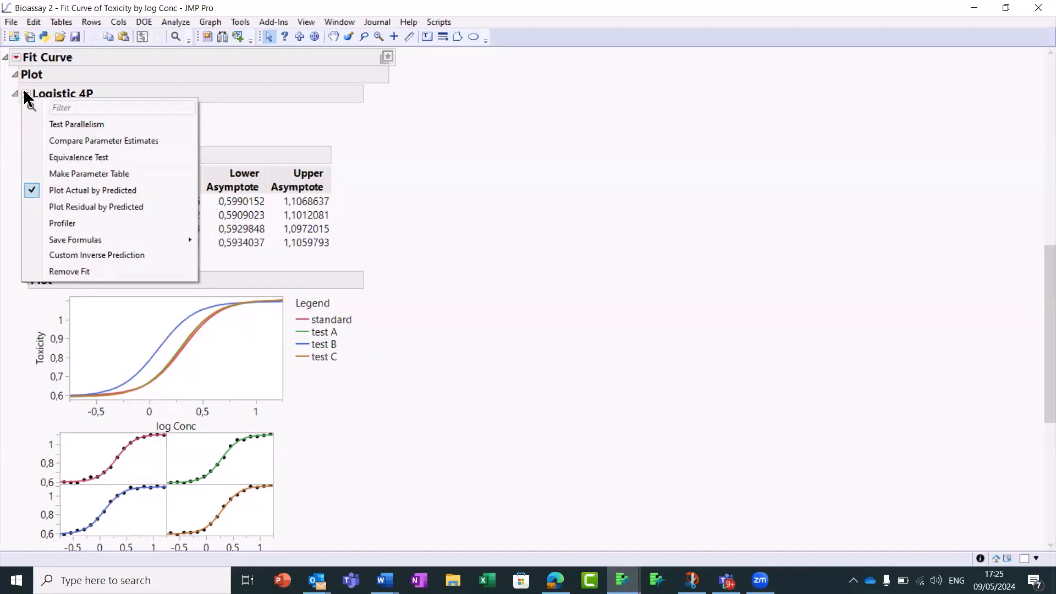
left_click(122, 125)
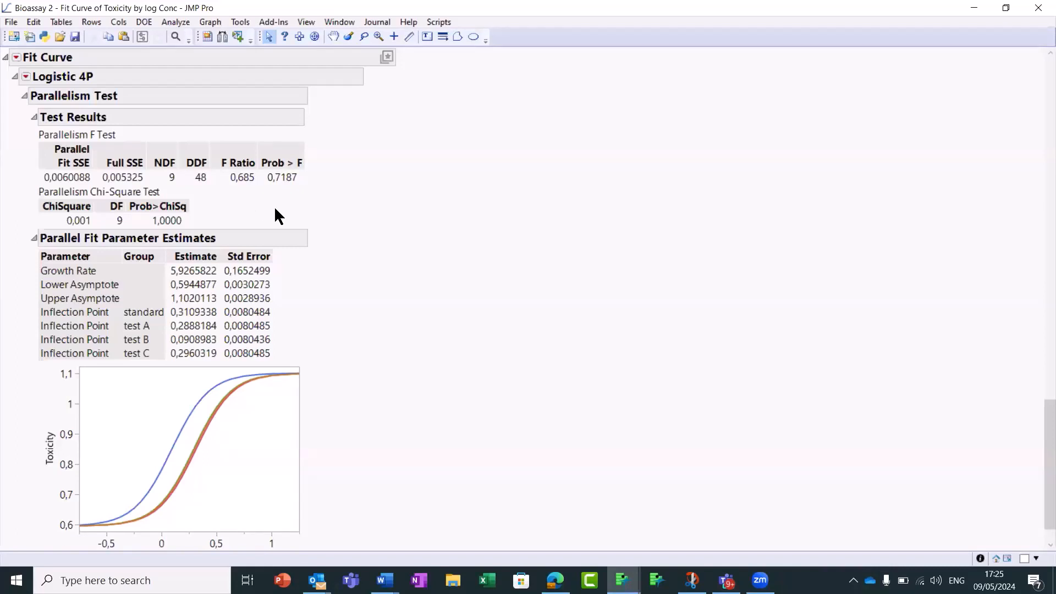
mouse_move(280, 176)
Minimize the Fit Curve report and hide the Bioassay 2 data table to return to the journal.
left_click(974, 9)
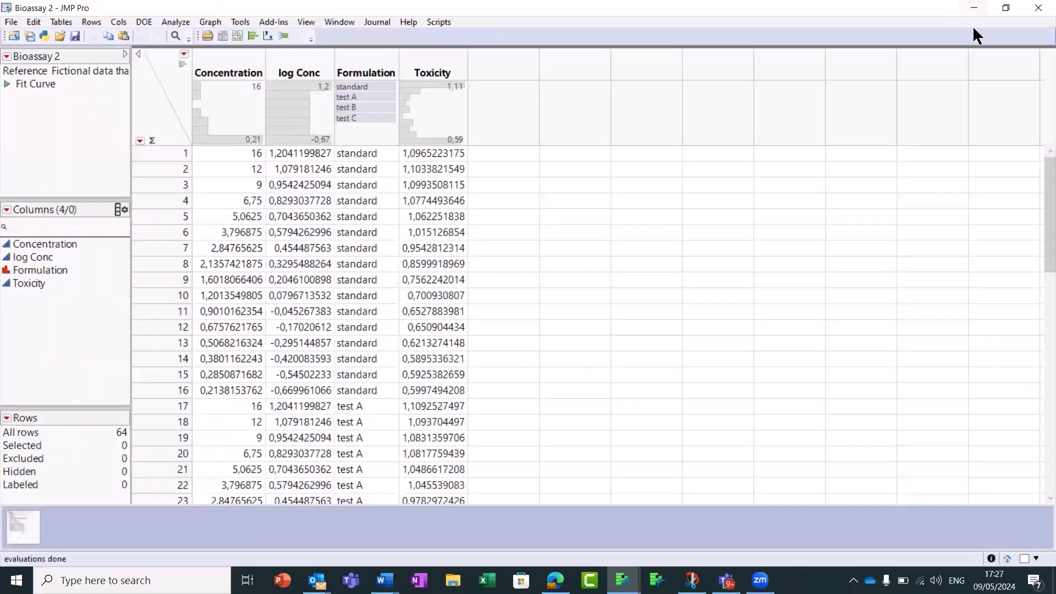
left_click(1039, 8)
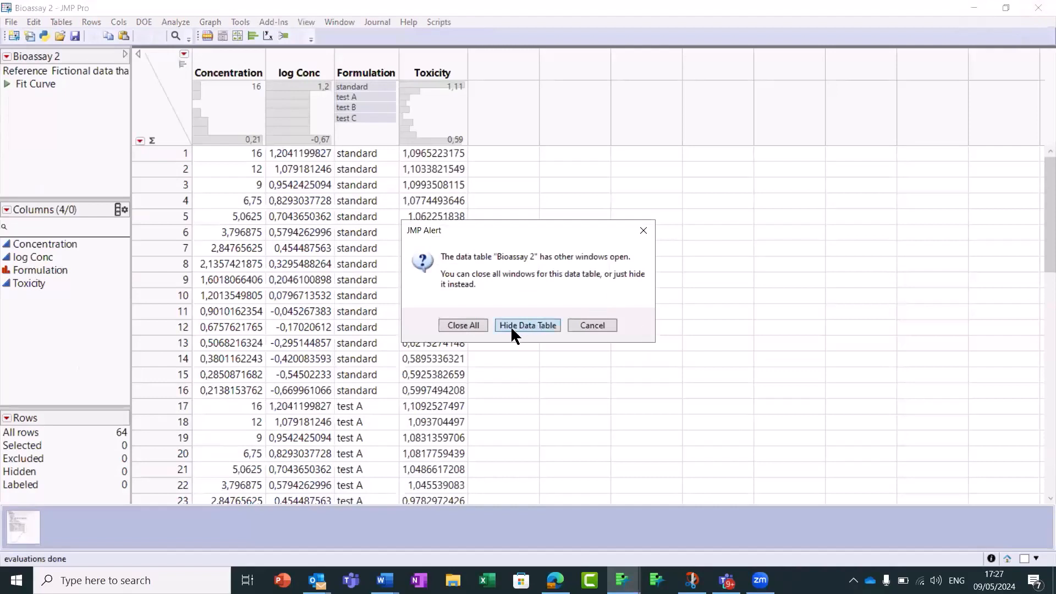
left_click(538, 322)
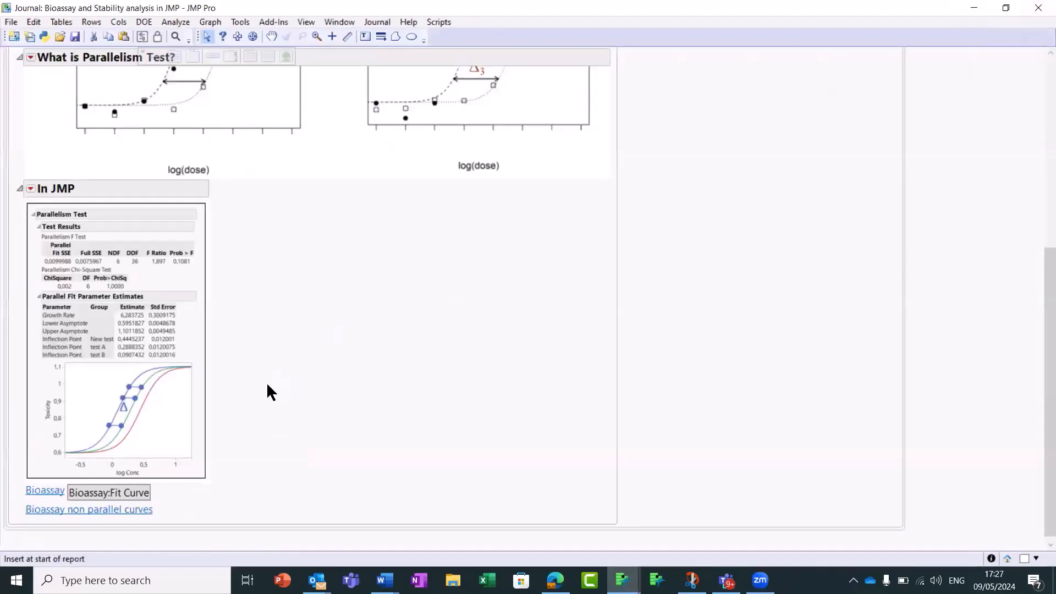
Open the Bioassay non parallel curves data table from the journal and widen its window to show the whole Toxicity 2 non parallel column.
left_click(117, 512)
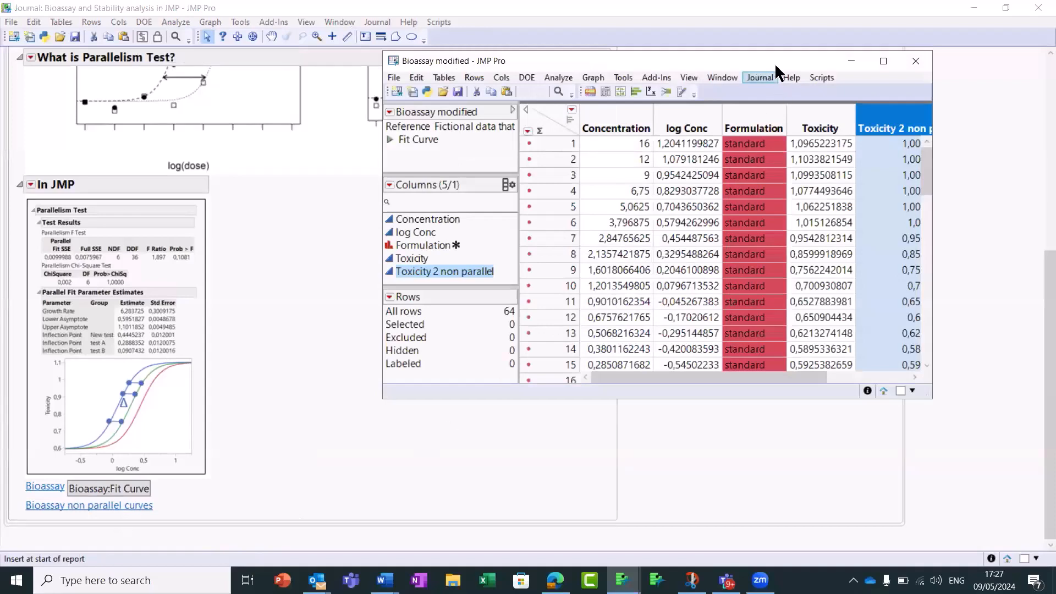
left_click_drag(767, 58, 656, 72)
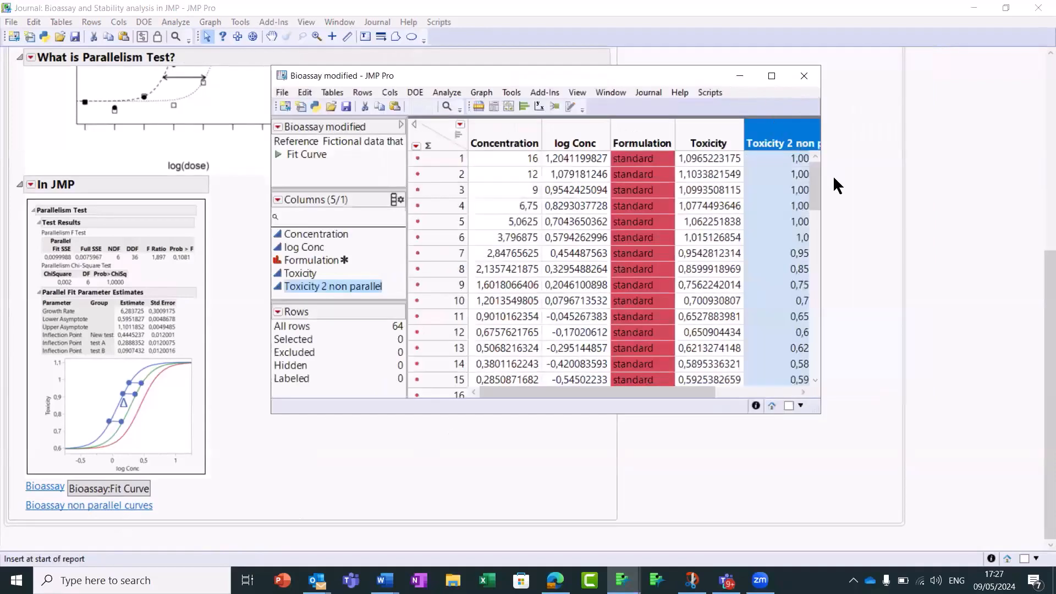
left_click_drag(822, 213, 891, 209)
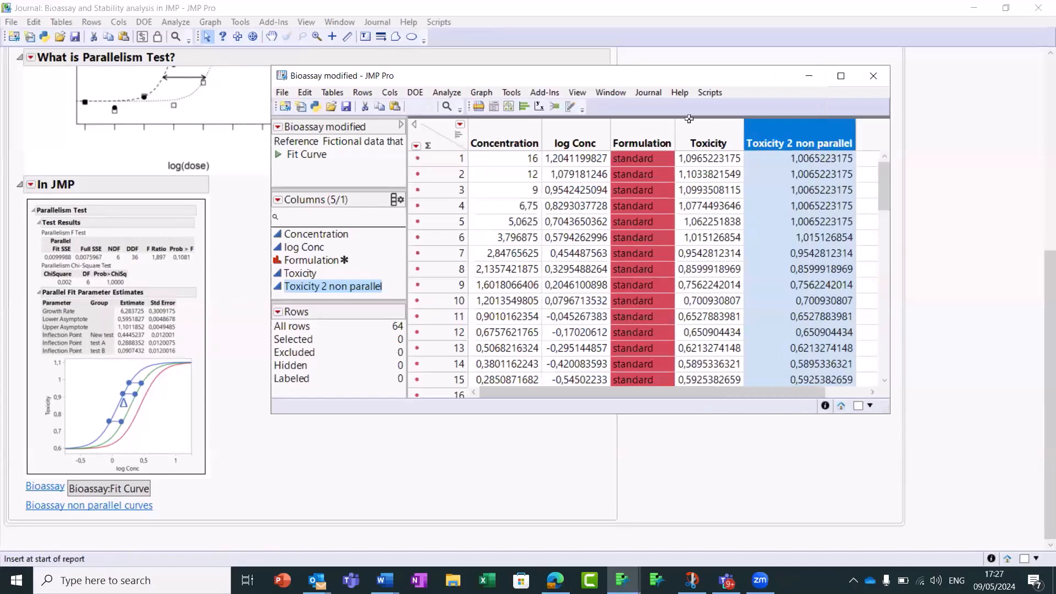
Plot Toxicity 2 non parallel against log Conc in Graph Builder with Formulation as overlay, examine the curves and close the graph.
left_click(478, 92)
left_click(518, 109)
left_click_drag(152, 205, 380, 482)
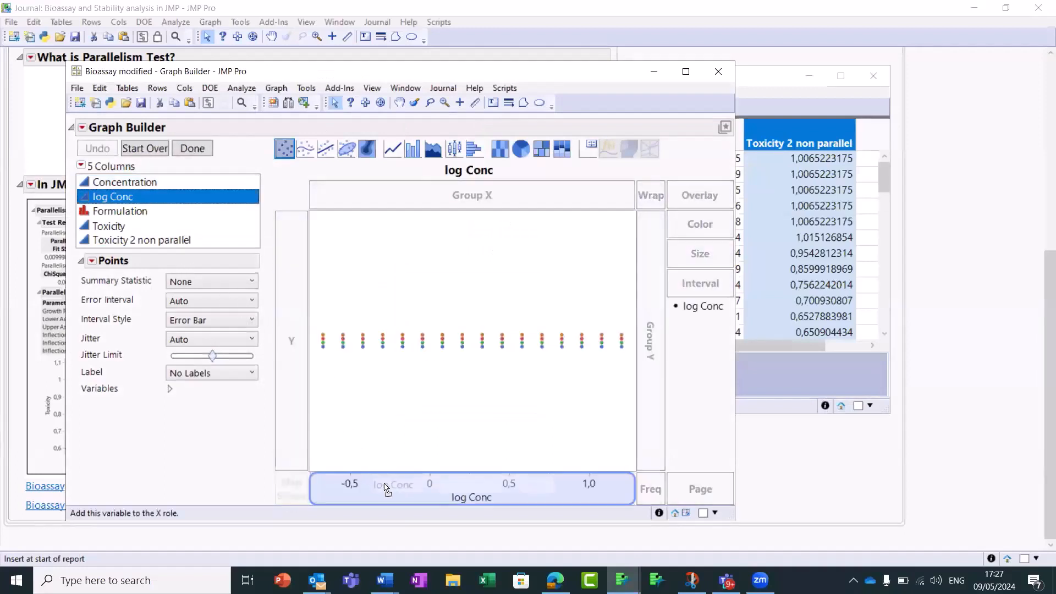
left_click(136, 247)
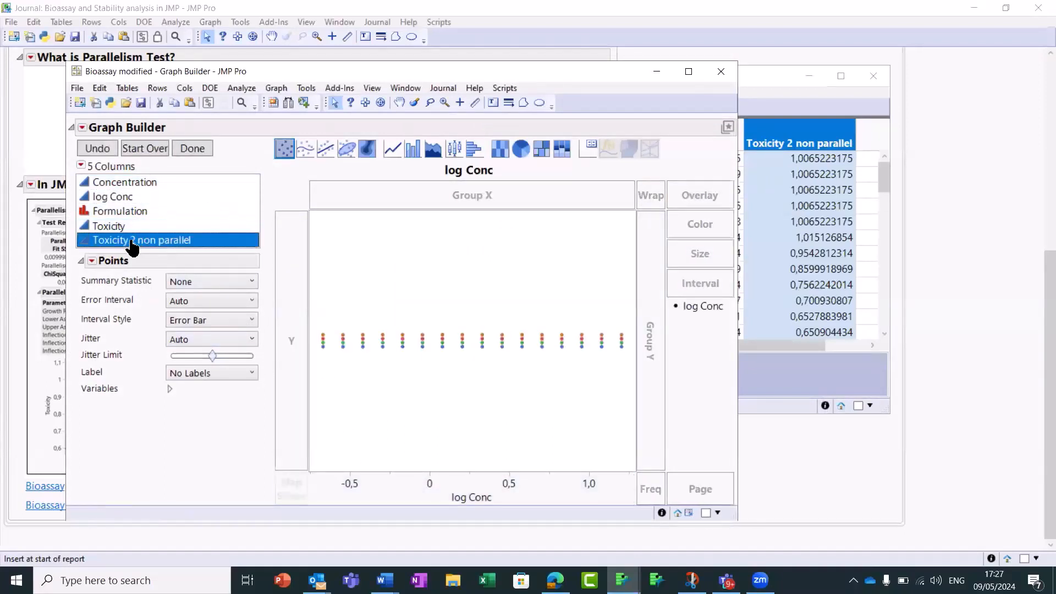
left_click_drag(132, 247, 295, 329)
left_click(153, 217)
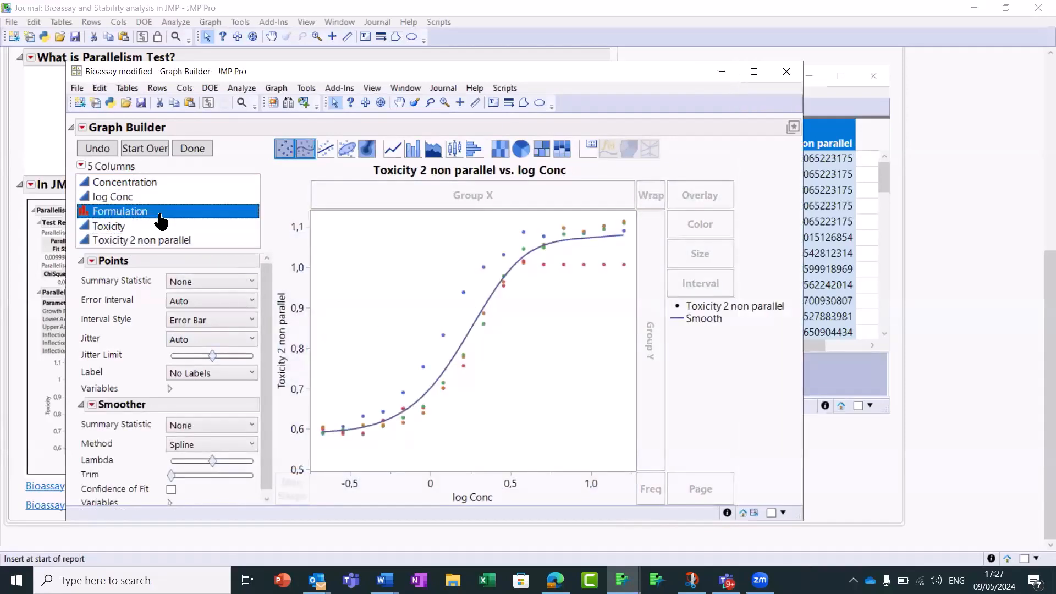
left_click_drag(154, 219, 675, 202)
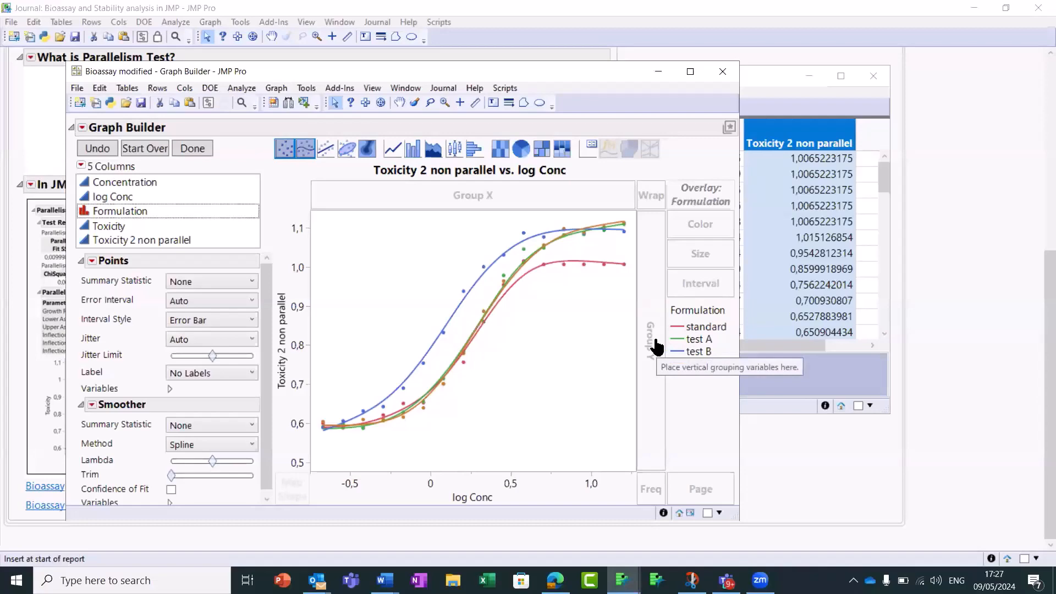
left_click(722, 71)
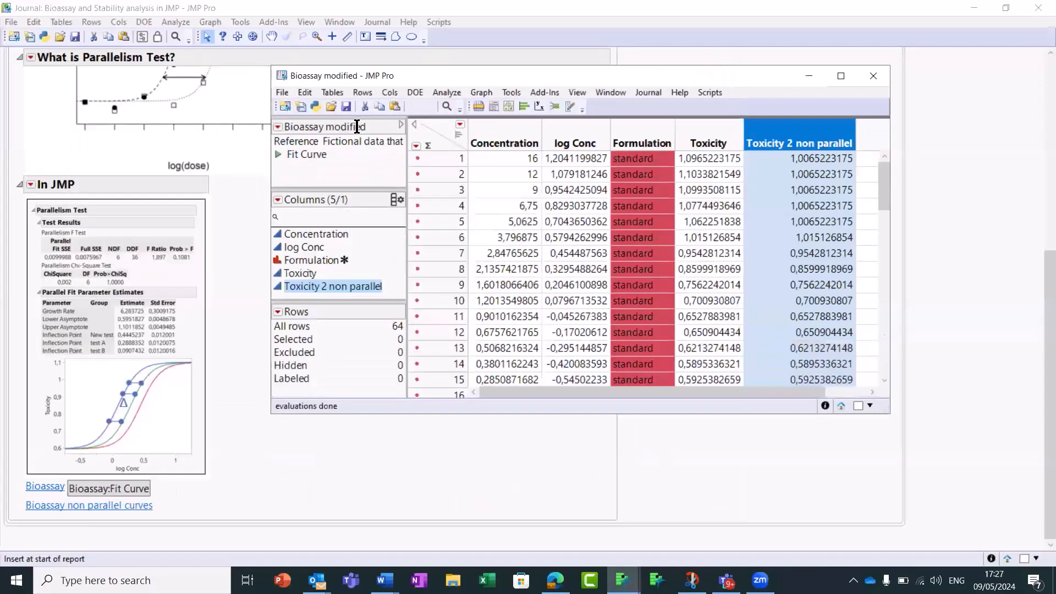
Launch Fit Curve with Toxicity 2 non parallel as response, log Conc as regressor and Formulation as group.
left_click(447, 92)
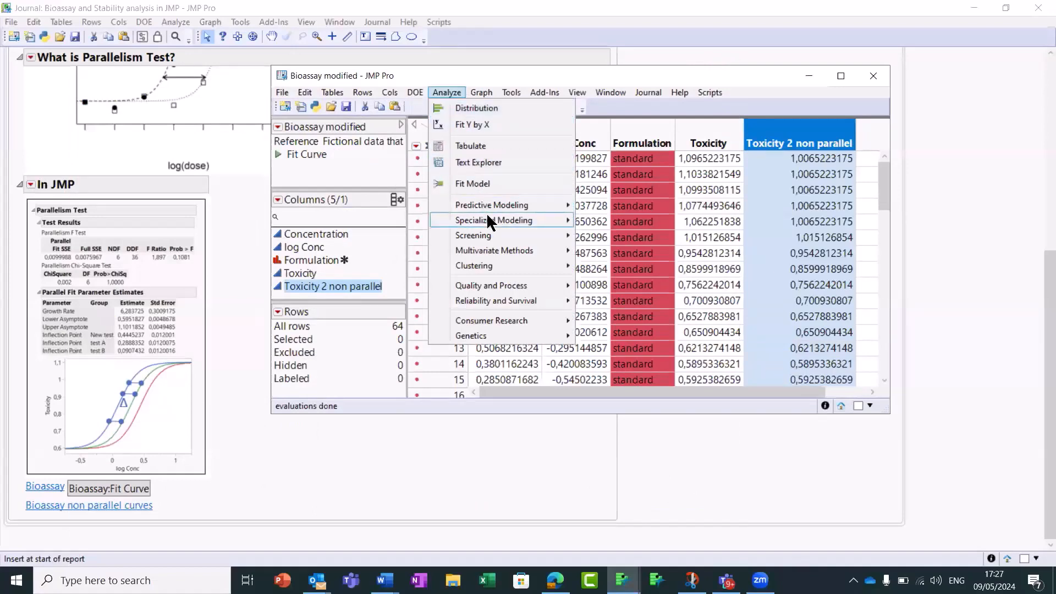
mouse_move(487, 219)
left_click(611, 221)
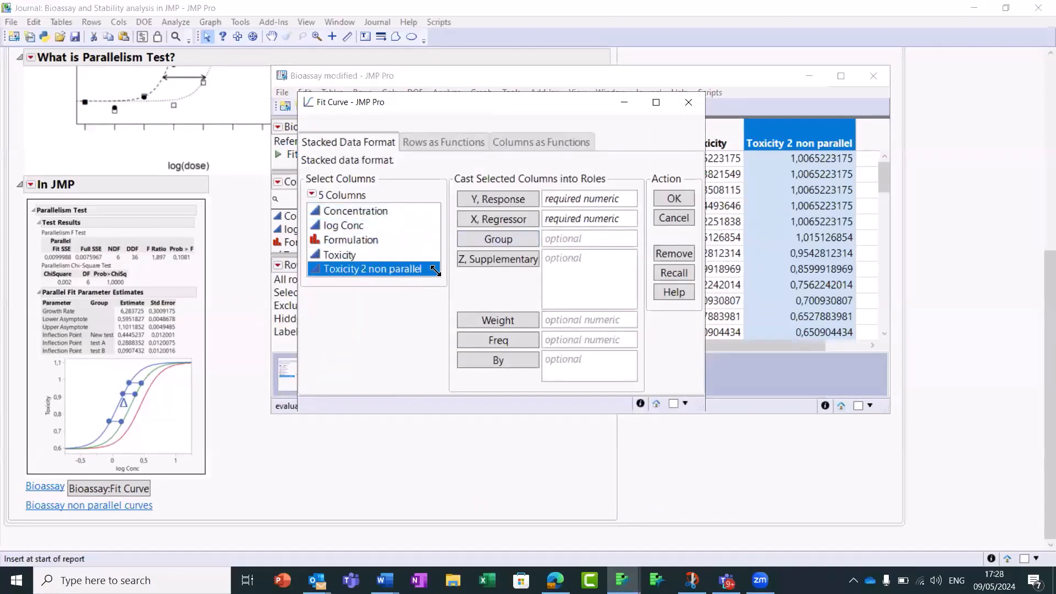
left_click(492, 201)
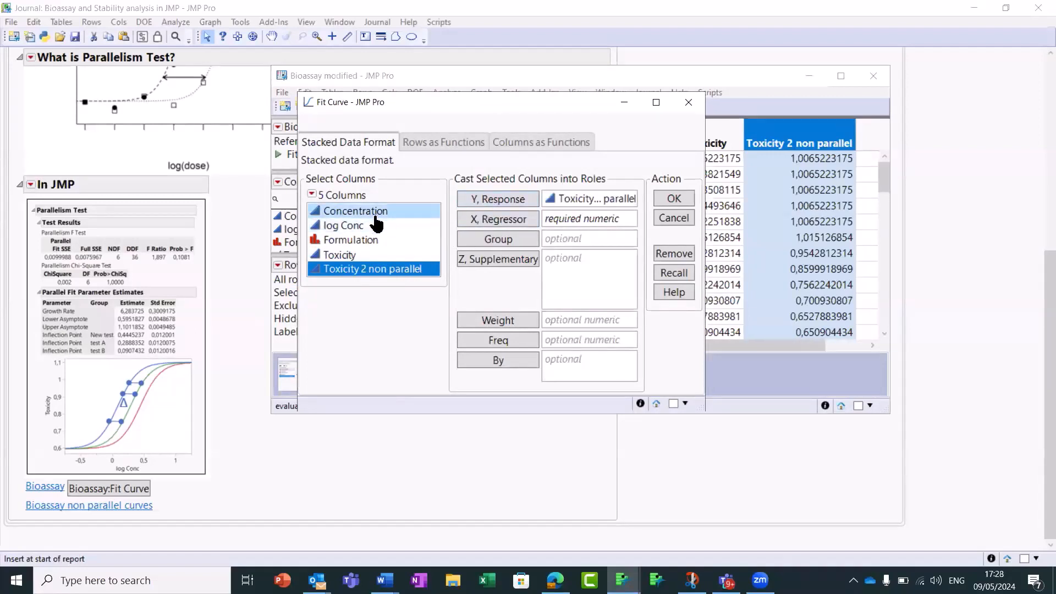
left_click(377, 227)
left_click(483, 221)
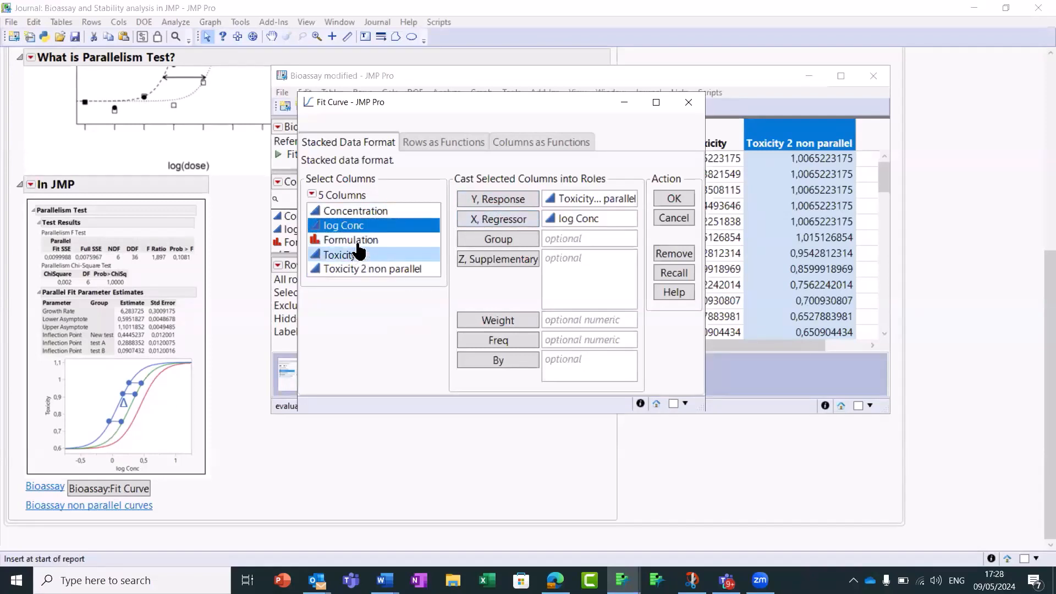
left_click(357, 241)
left_click(491, 242)
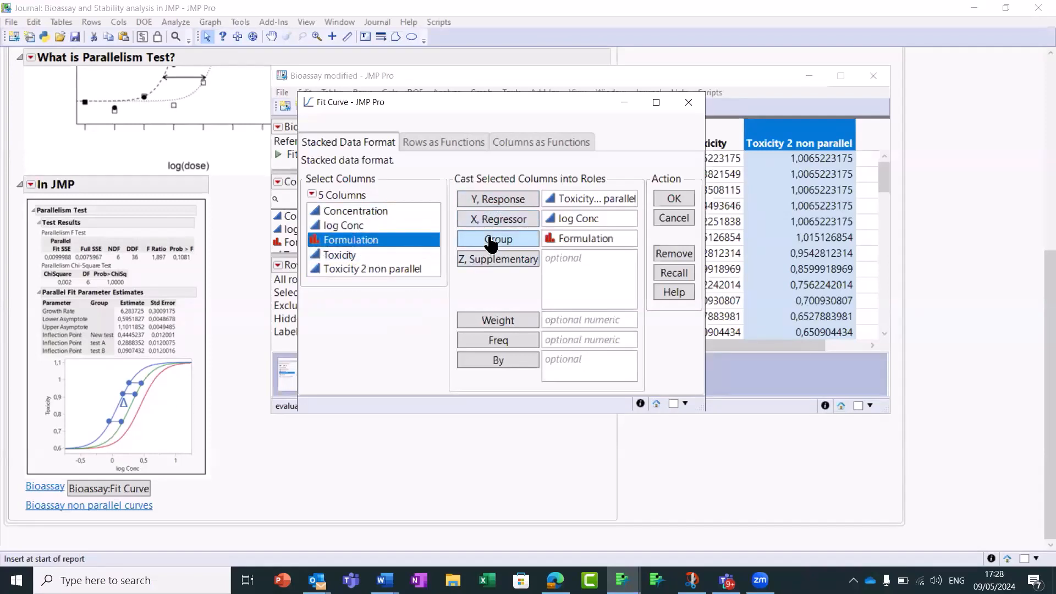
left_click(675, 200)
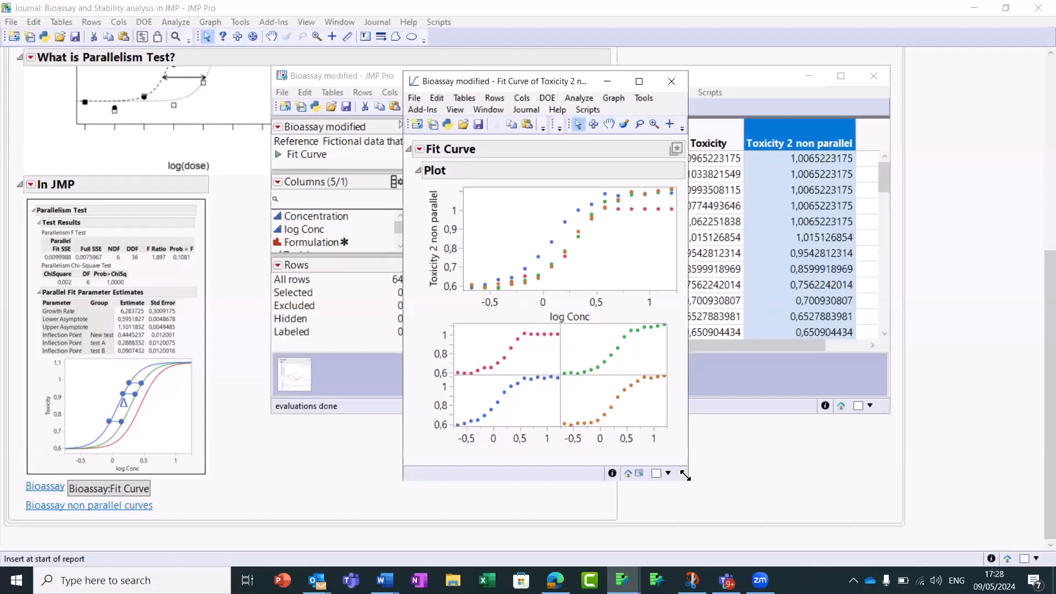
Enlarge the Fit Curve report and its four-panel plot, and fit a Logistic 4P curve to the non-parallel toxicity data.
left_click_drag(685, 475, 748, 526)
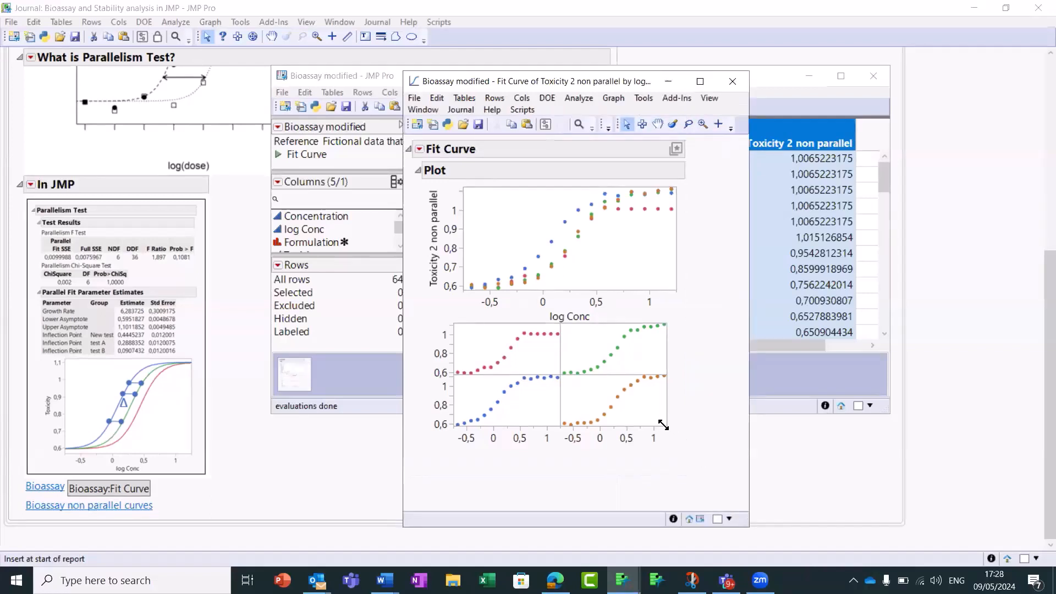
left_click_drag(667, 425, 690, 442)
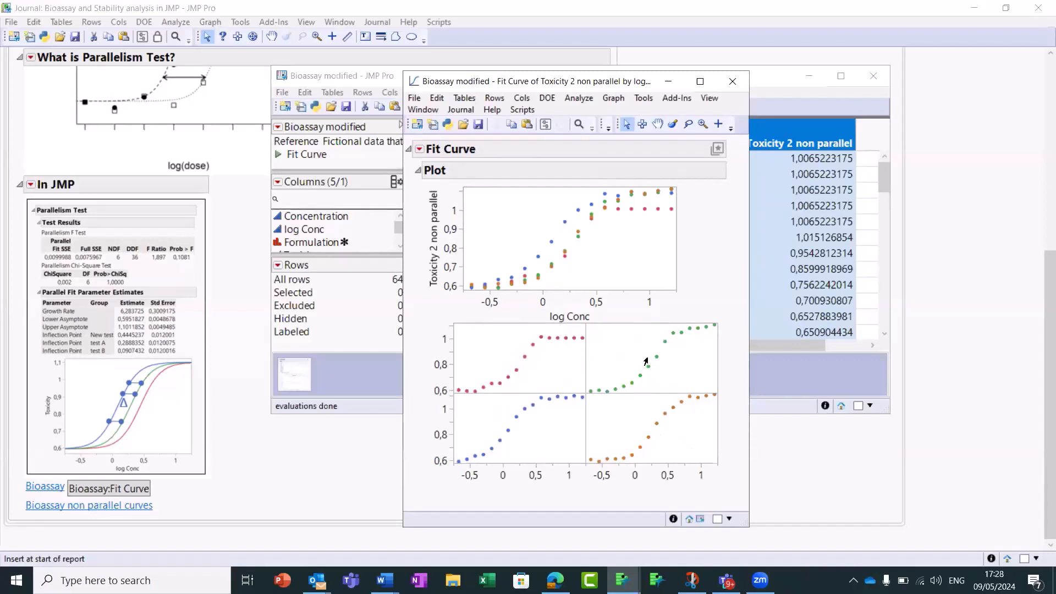
left_click(420, 149)
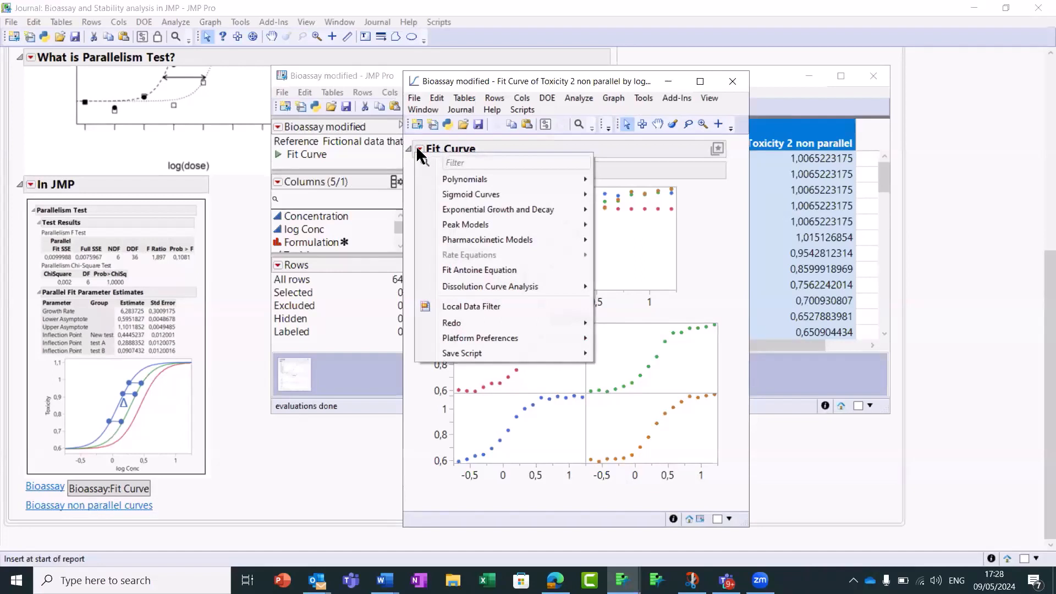
mouse_move(454, 193)
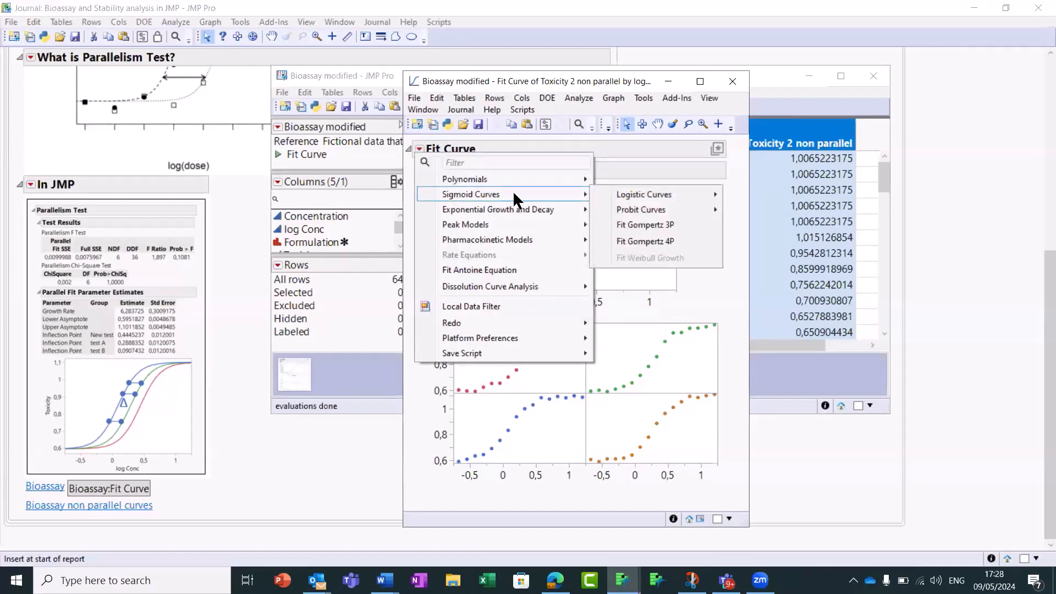
mouse_move(618, 196)
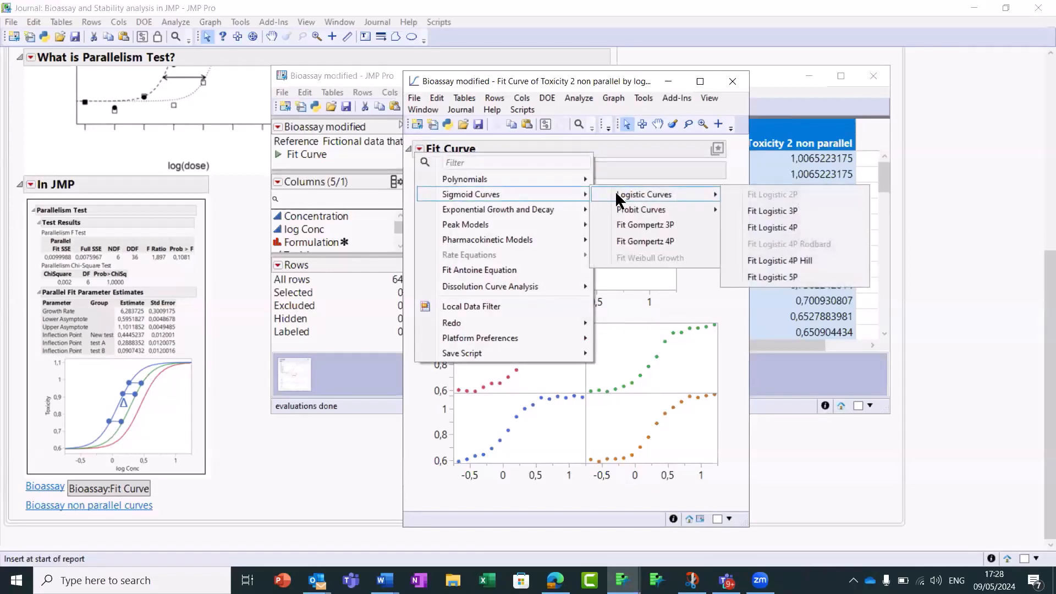
left_click(753, 227)
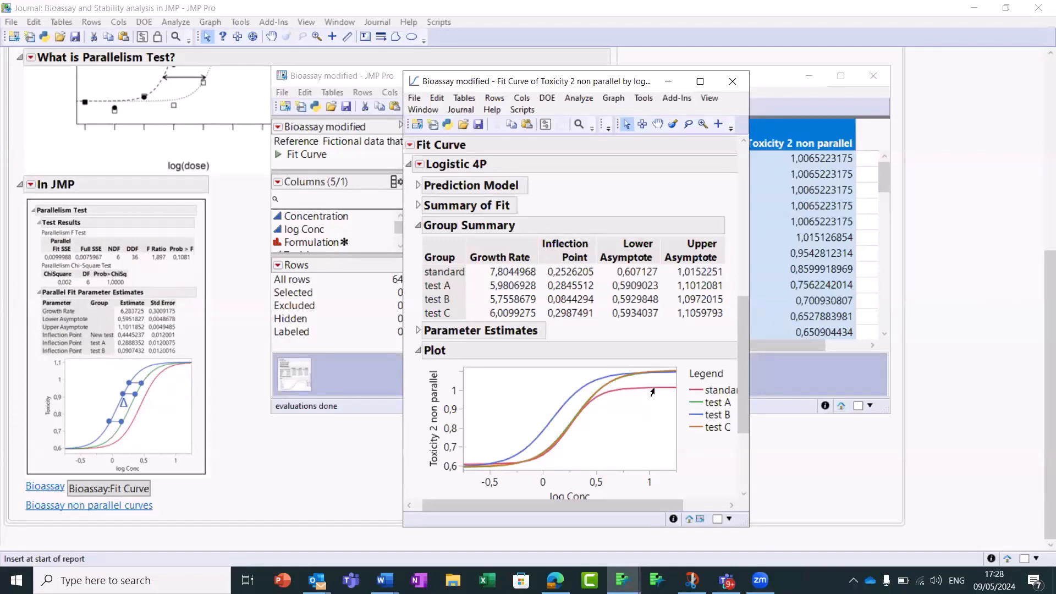
scroll(681, 400, "down", 1)
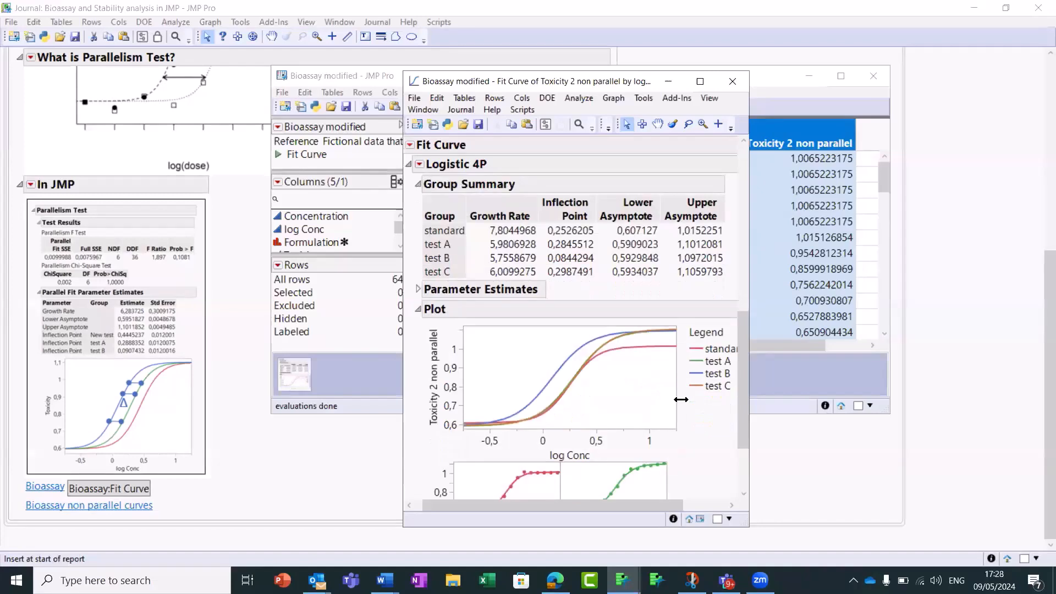
scroll(682, 400, "up", 1)
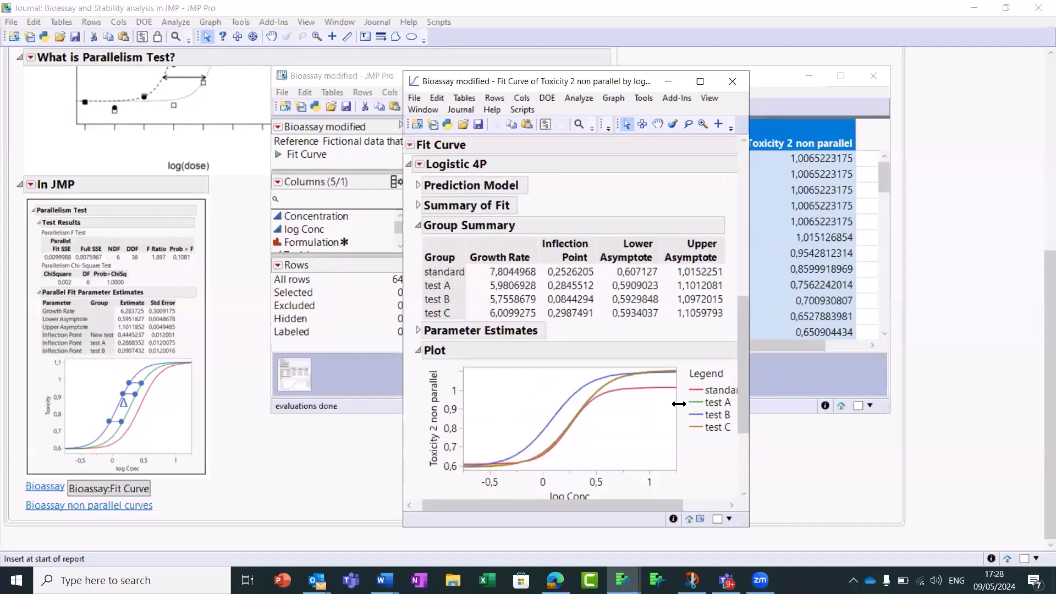
Run the parallelism test on the non-parallel data's Logistic 4P fit and widen the report window to read the results.
left_click(419, 164)
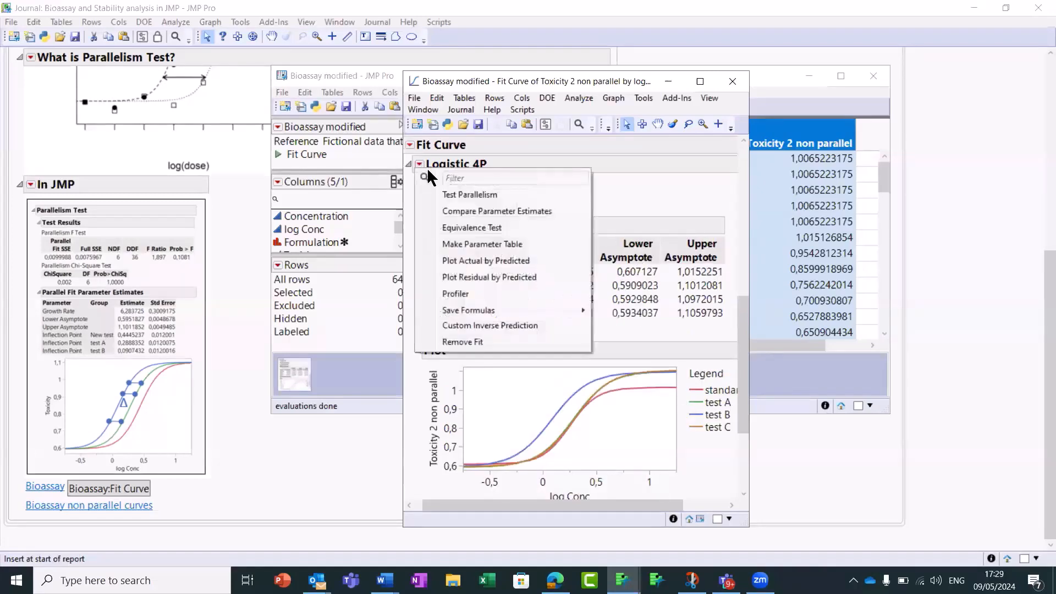
left_click(447, 196)
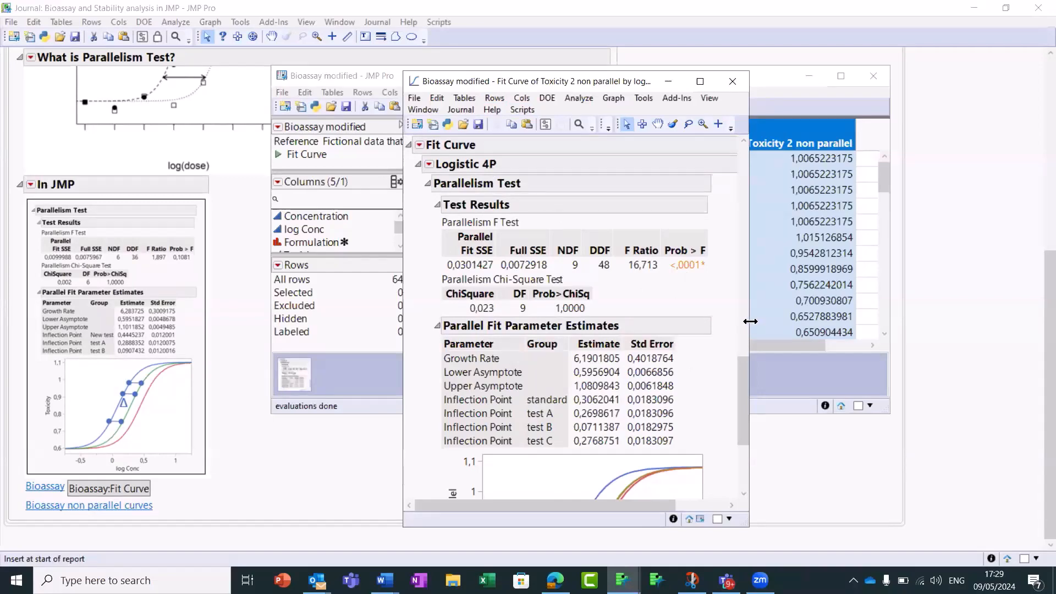
left_click_drag(750, 321, 879, 319)
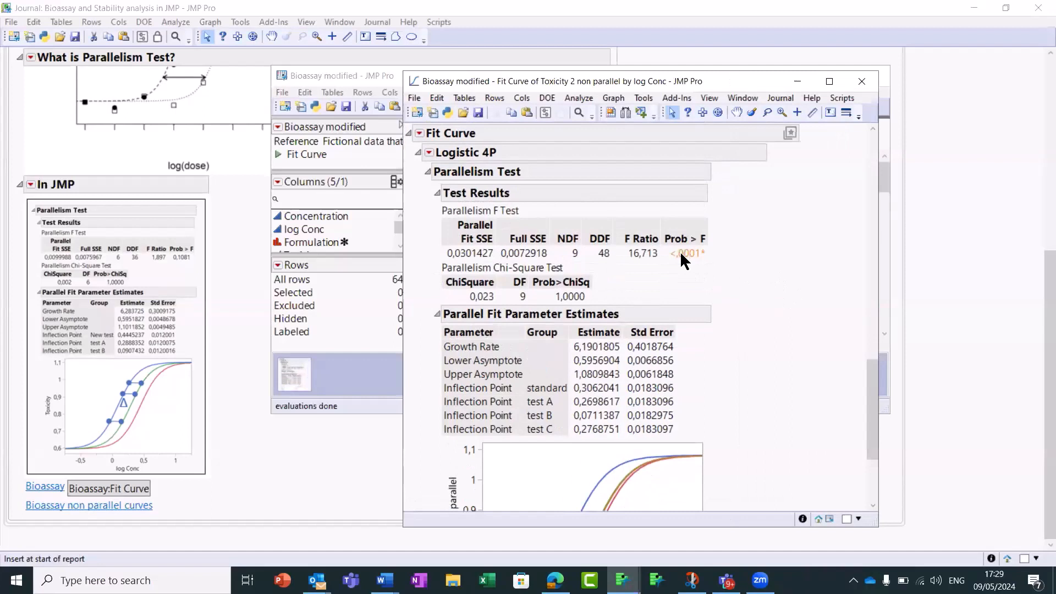
Maximize the Fit Curve report of Toxicity 2 non parallel and add a local data filter to it.
mouse_move(688, 254)
left_click(829, 81)
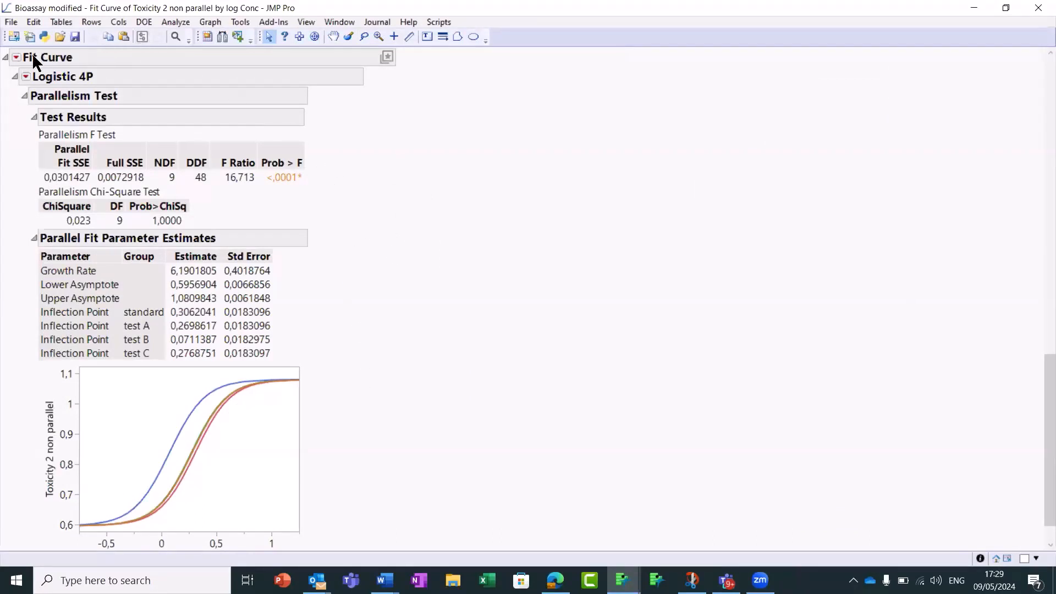
left_click(17, 58)
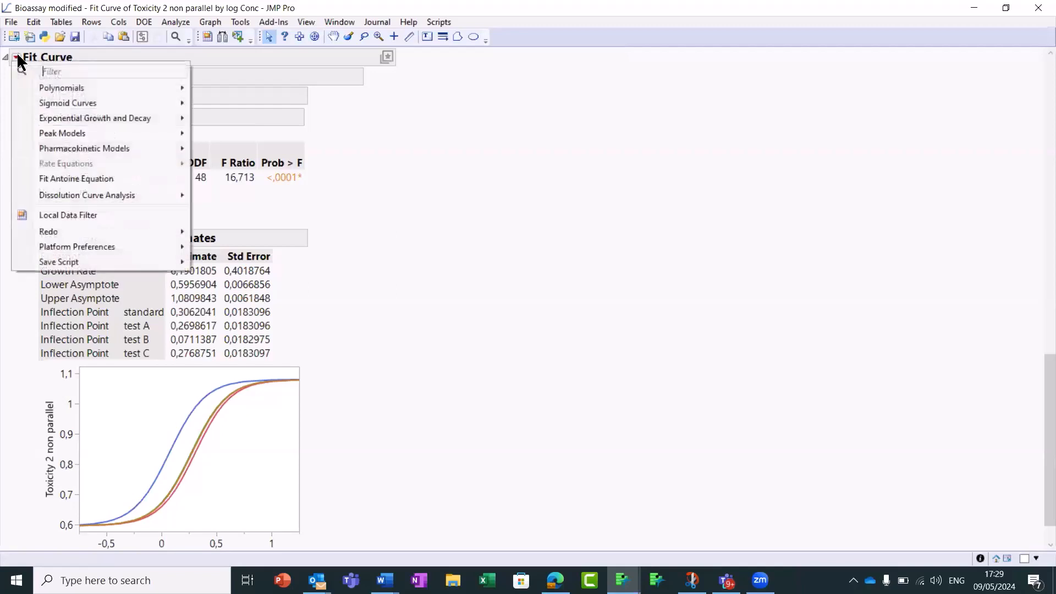
left_click(83, 208)
Collapse the Group Summary and both Plot sections of the report, keeping the parallelism Test Results expanded.
scroll(524, 284, "up", 10)
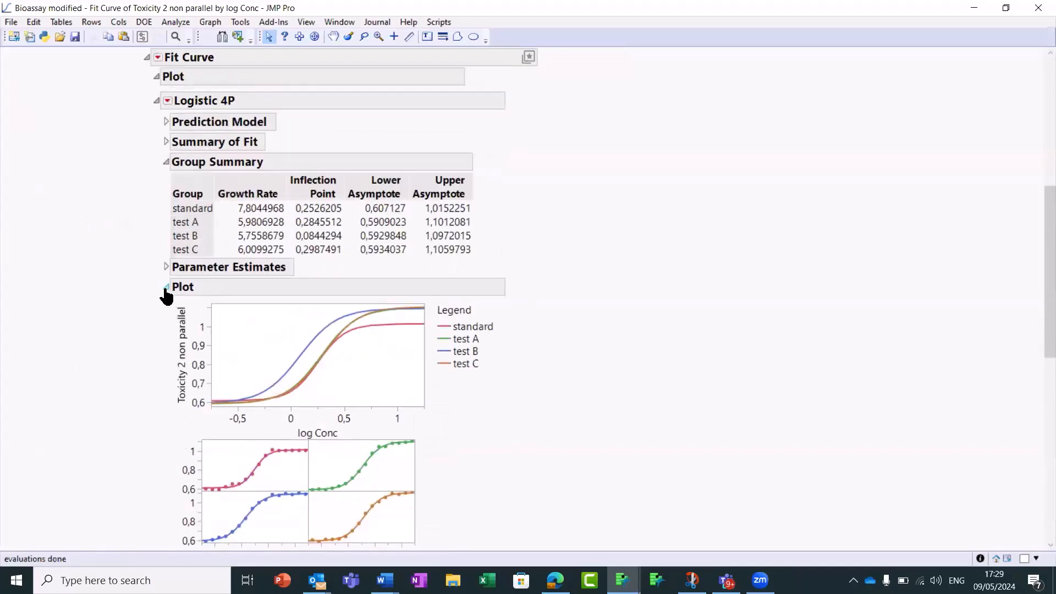
left_click(165, 287)
left_click(166, 162)
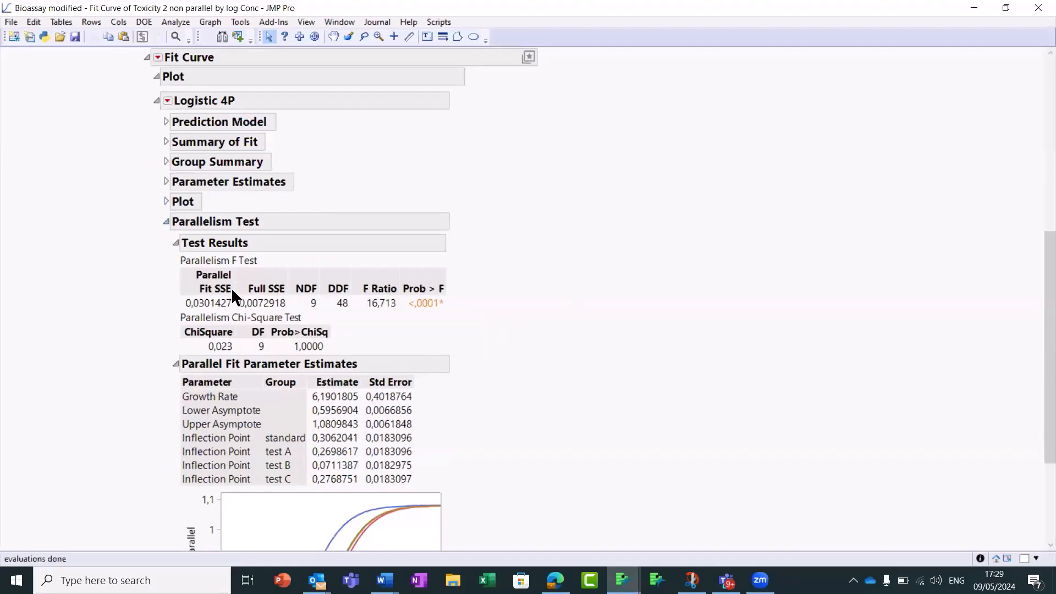
left_click(176, 246)
scroll(608, 327, "up", 3)
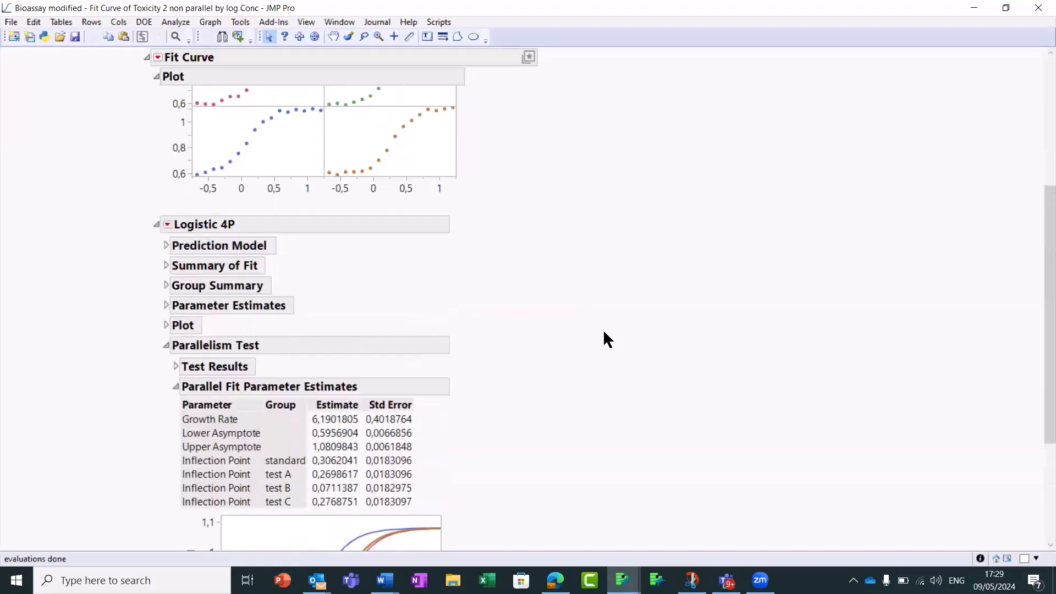
scroll(603, 329, "up", 3)
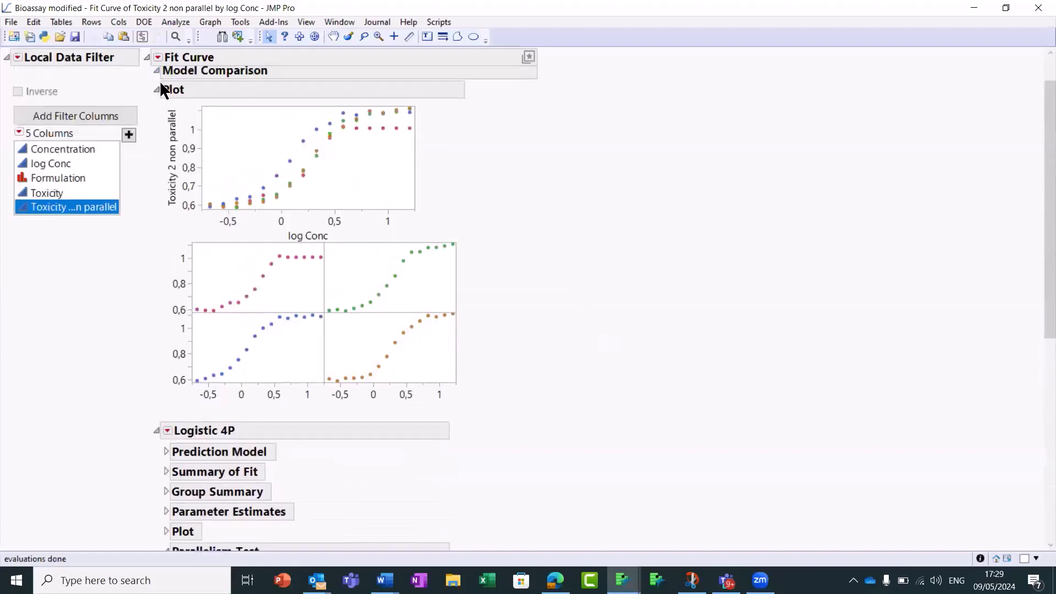
left_click(159, 88)
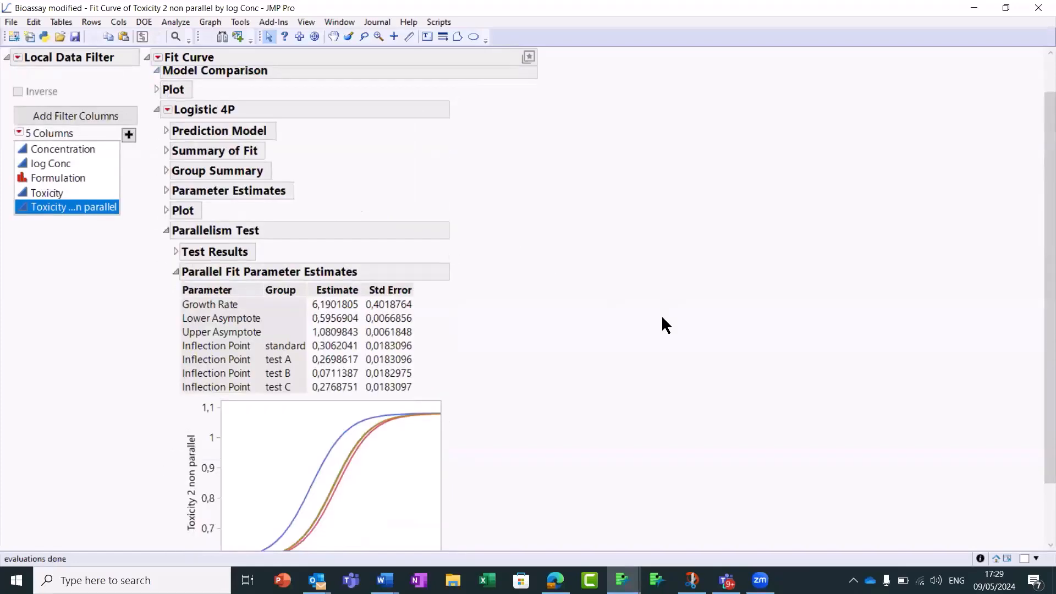
left_click(176, 253)
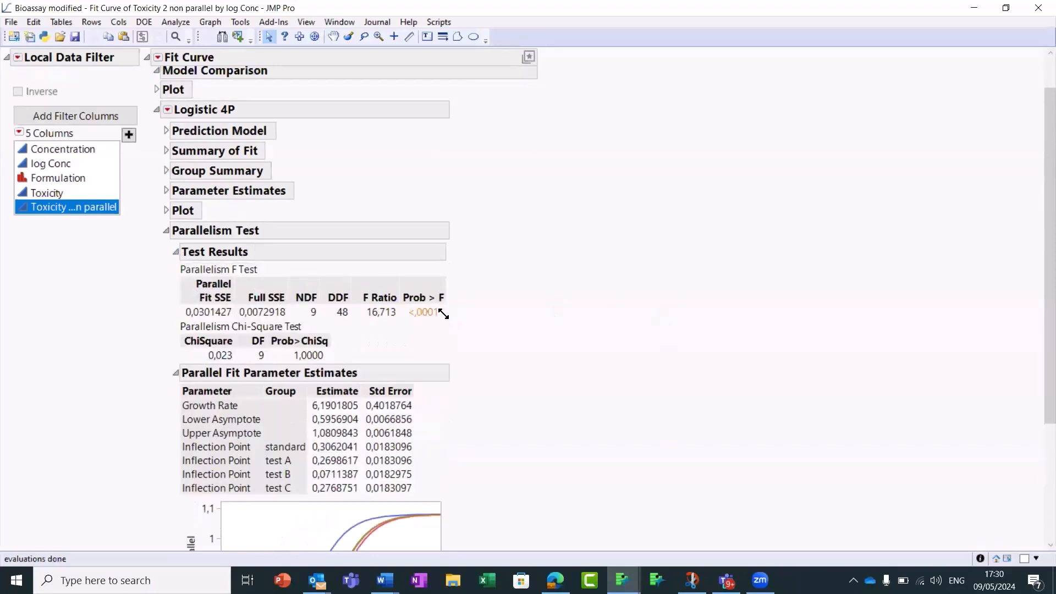
Add Formulation as the local filter column and restrict the fit to test A, test B and test C.
left_click(64, 180)
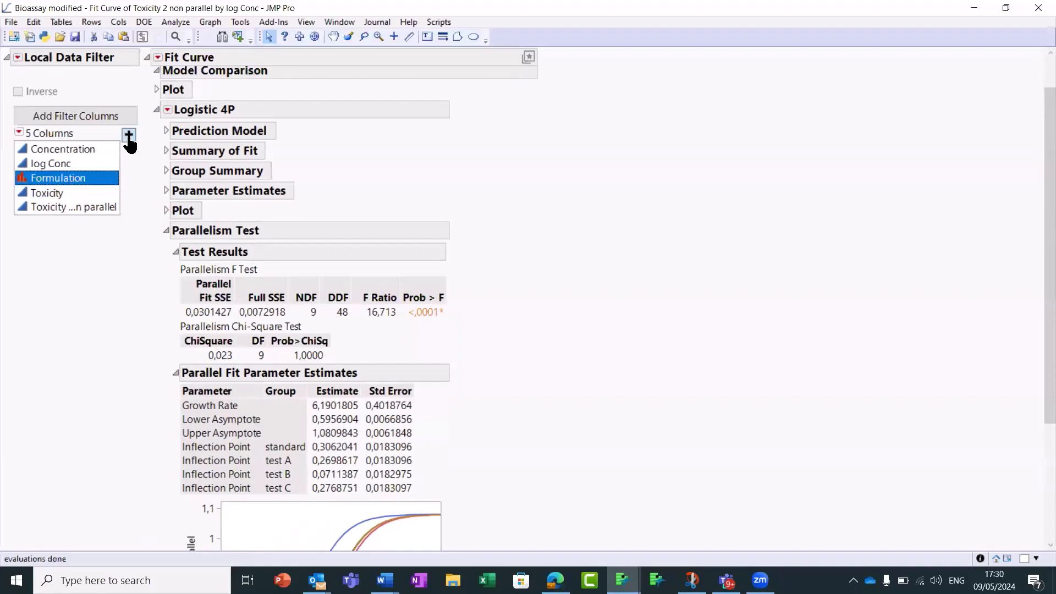
left_click(129, 137)
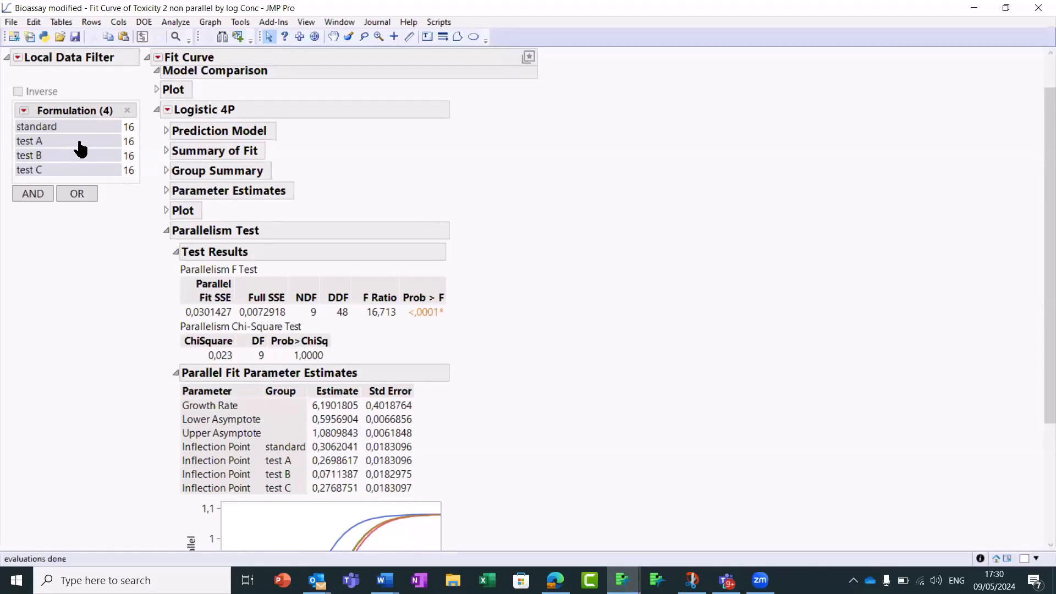
left_click_drag(81, 143, 83, 170)
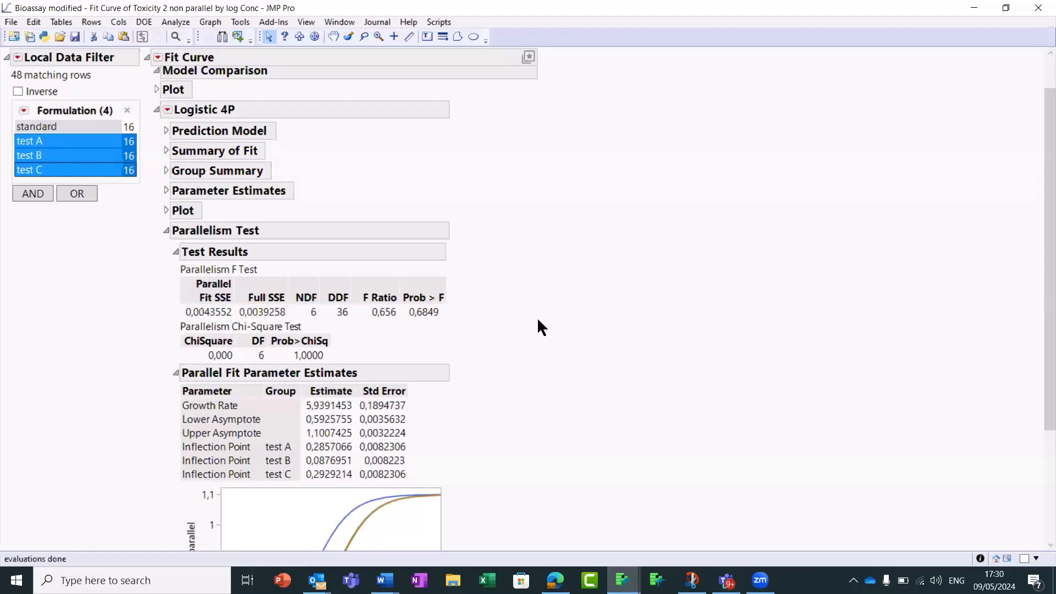
Review the parallelism test and curves without the standard, and include standard in the Formulation filter again.
scroll(538, 322, "down", 3)
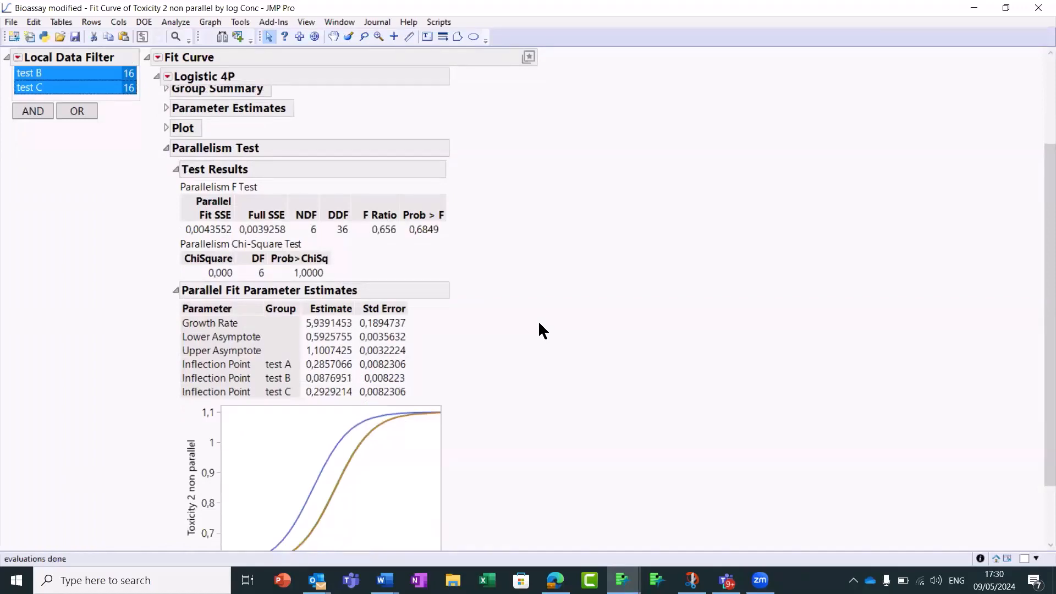
scroll(539, 320, "up", 5)
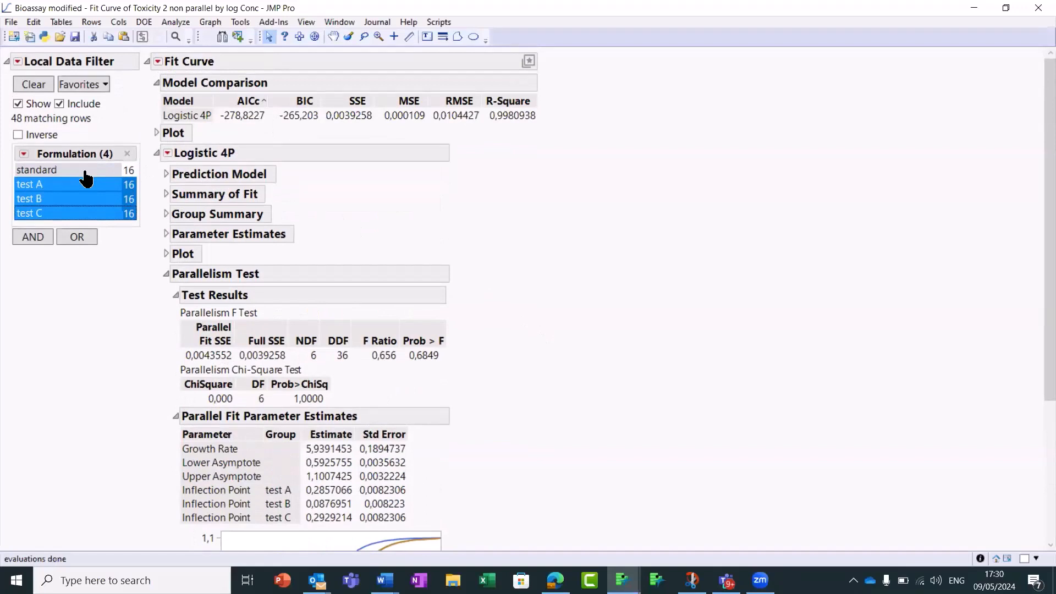
left_click(85, 172, "ctrl")
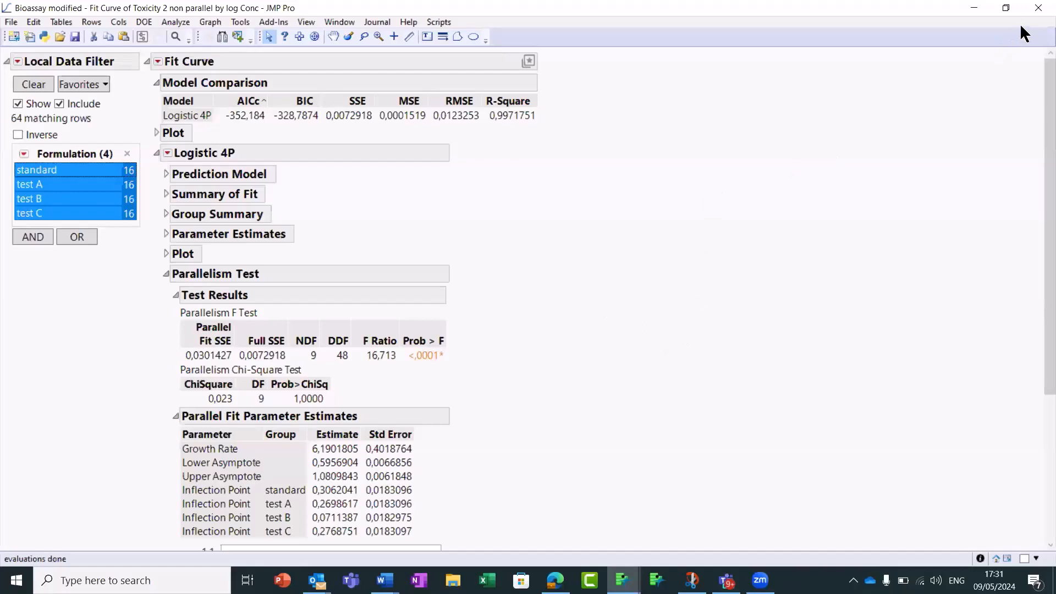
Close the Fit Curve report and all other open windows except the journal, returning to its parallelism section.
left_click(1038, 8)
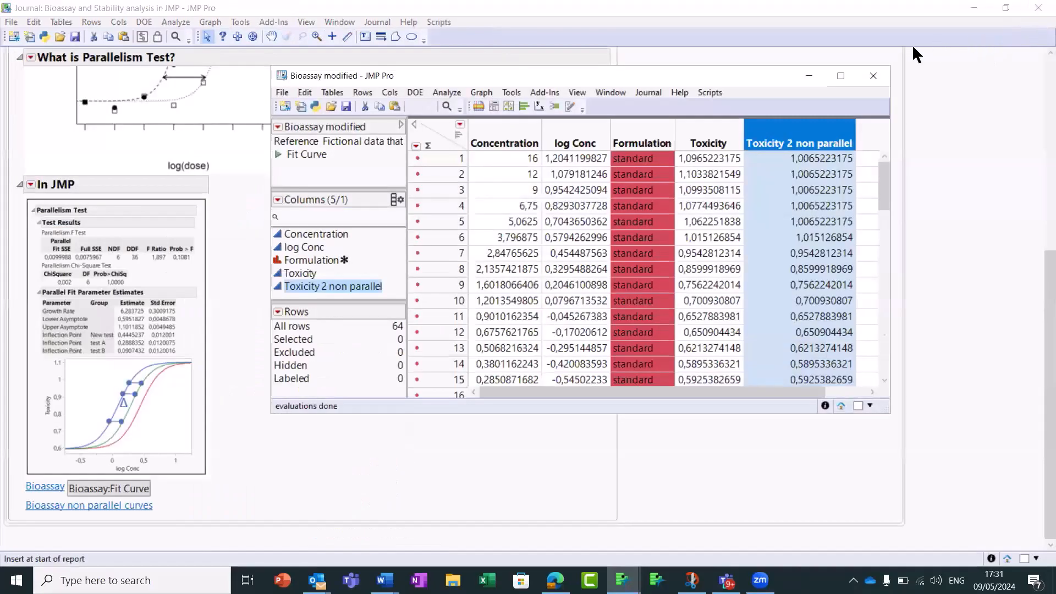
left_click(710, 92)
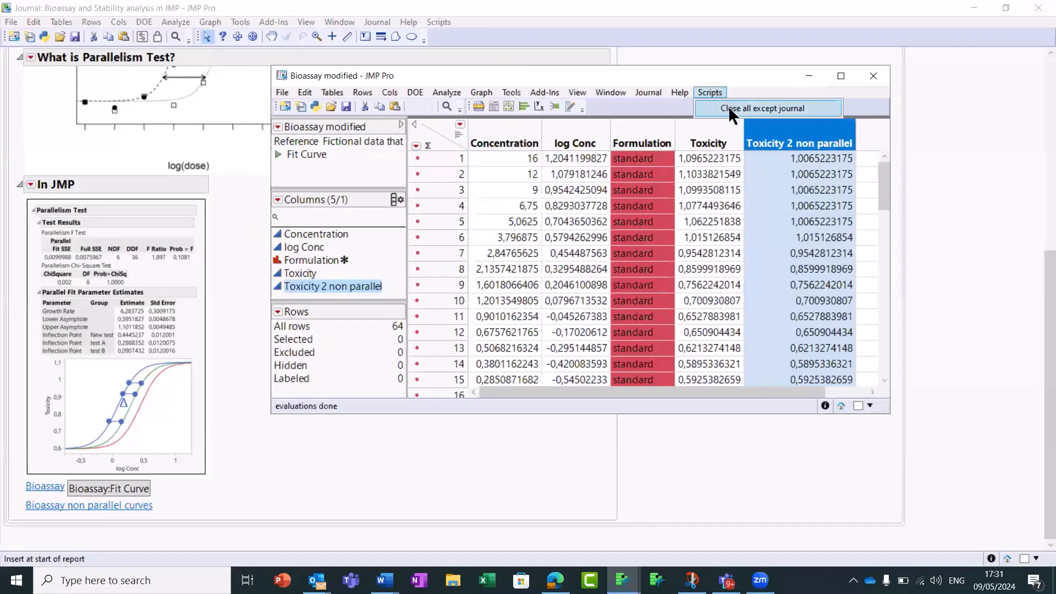
left_click(730, 108)
scroll(421, 437, "up", 6)
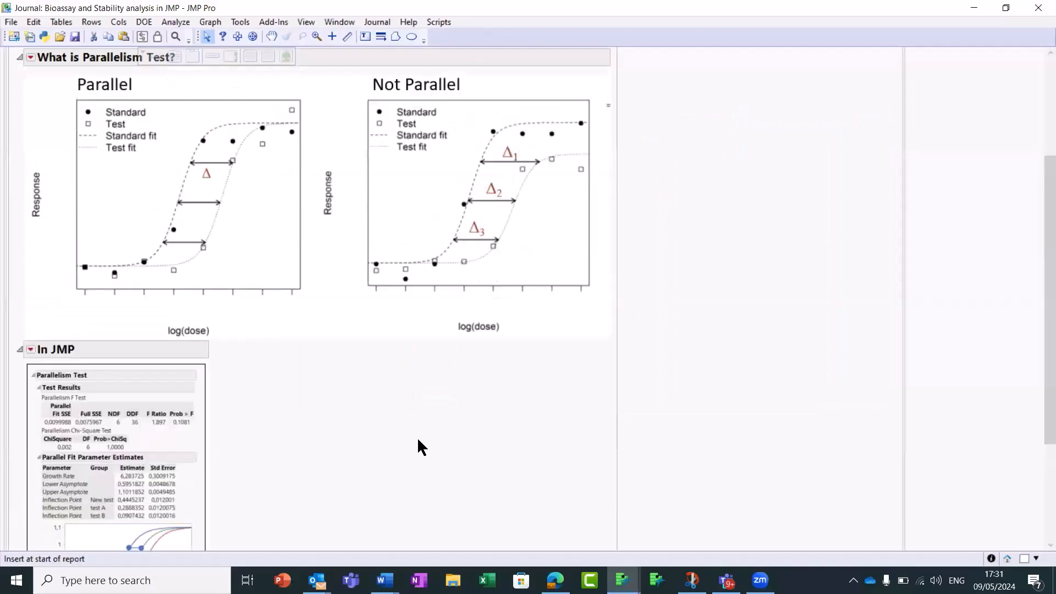